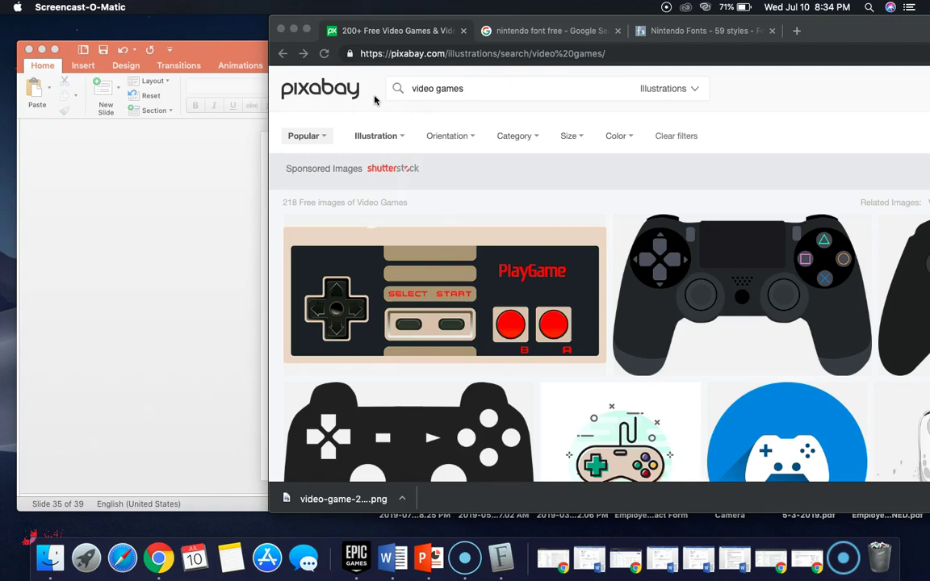
- Open the NES controller image's page on Pixabay
click(437, 245)
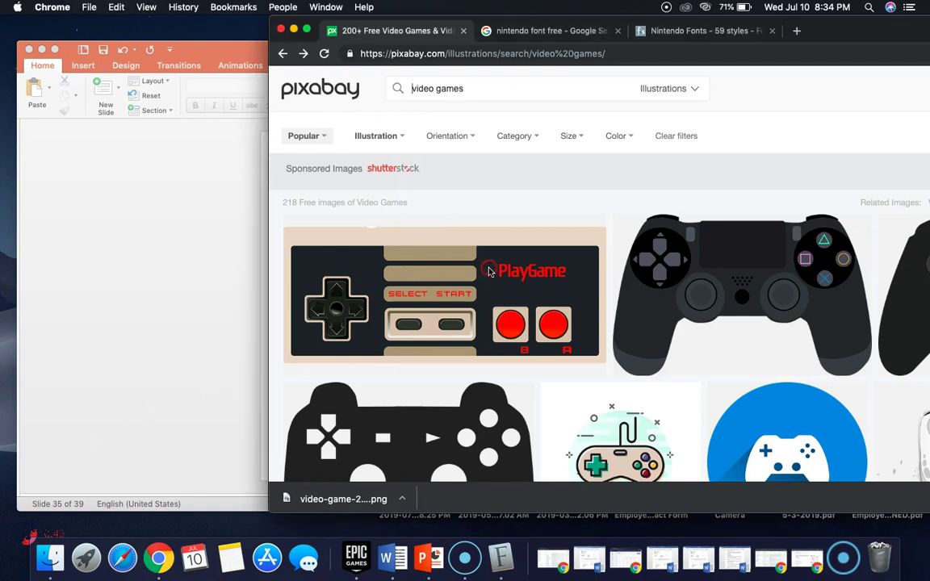
click(431, 282)
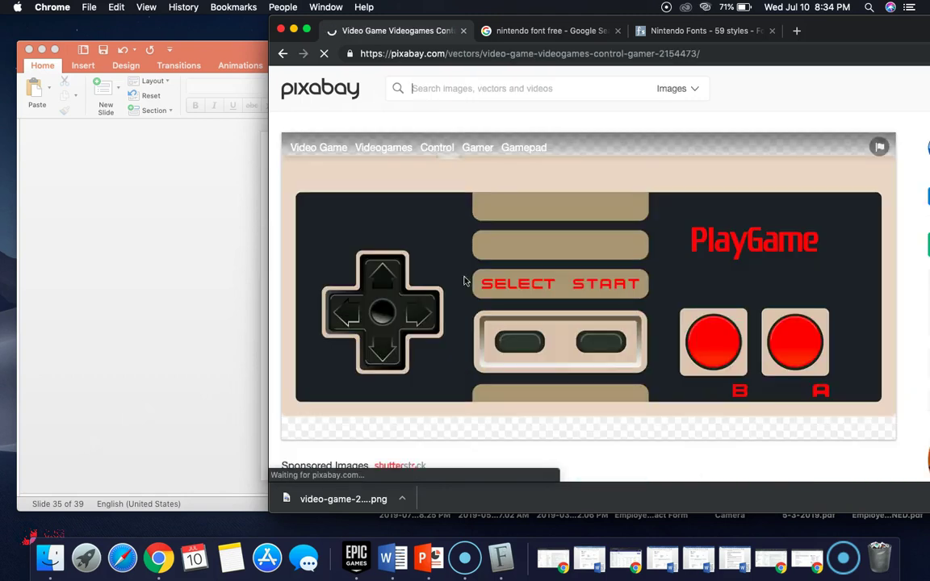
drag(846, 40, 674, 48)
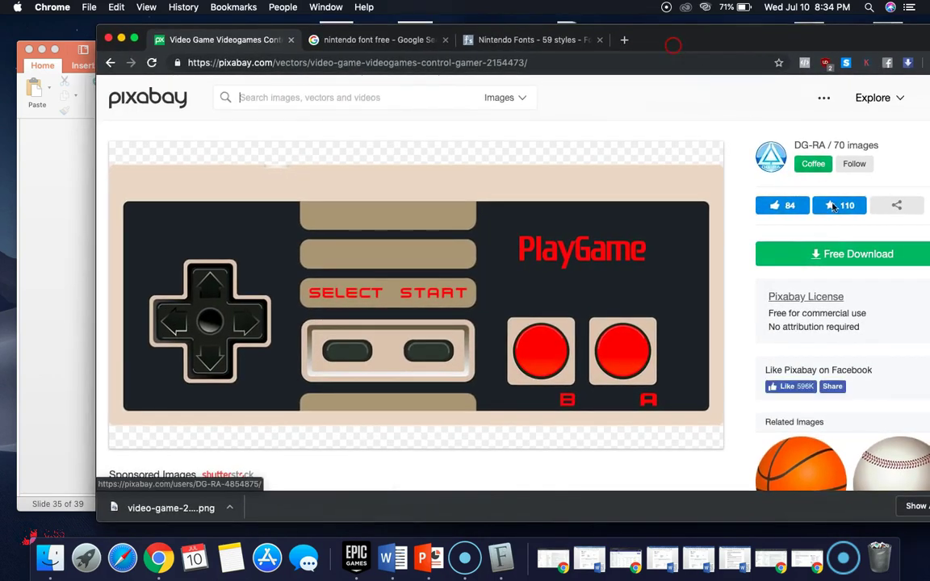
- Download the 1920×960 PNG and drag it from the download bar onto the slide
click(816, 255)
click(787, 331)
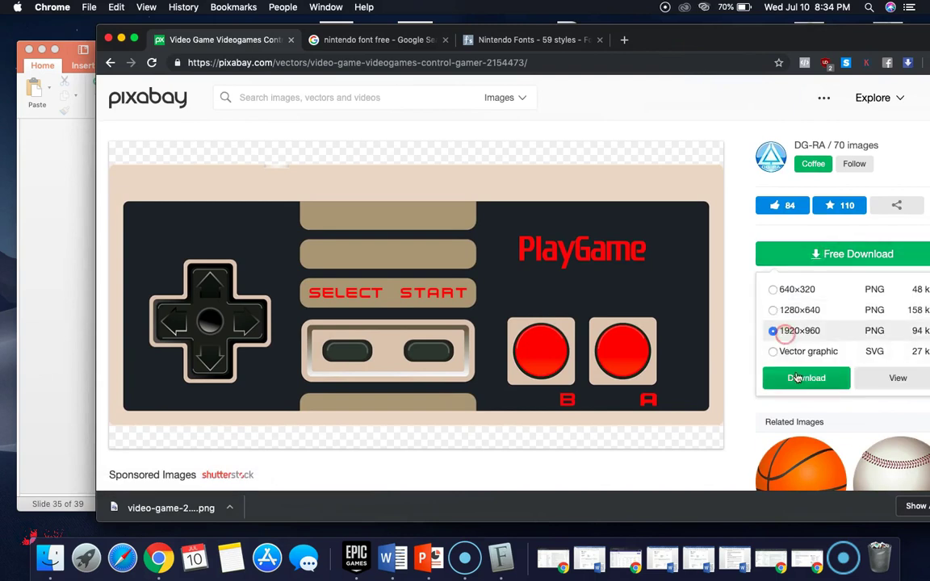
click(801, 378)
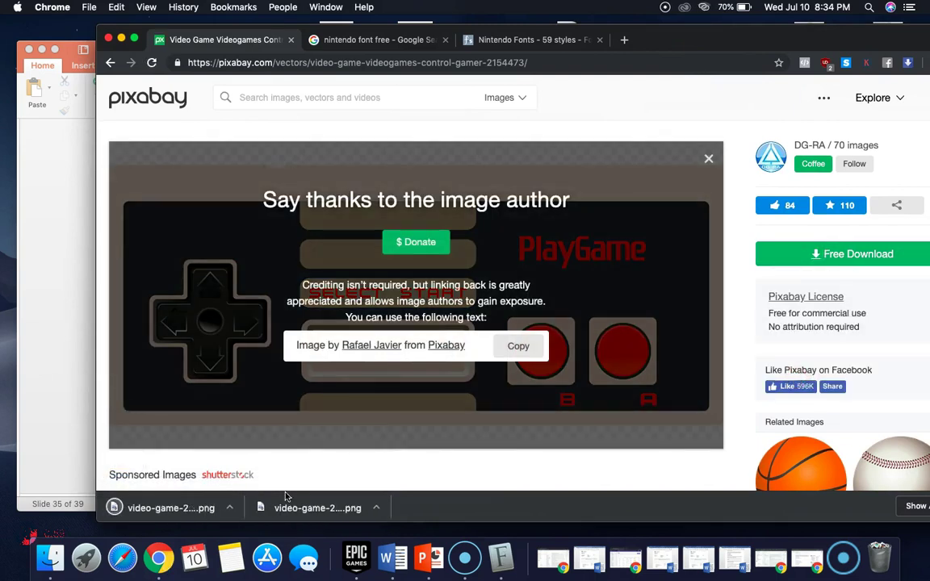
click(157, 511)
drag(157, 510, 72, 360)
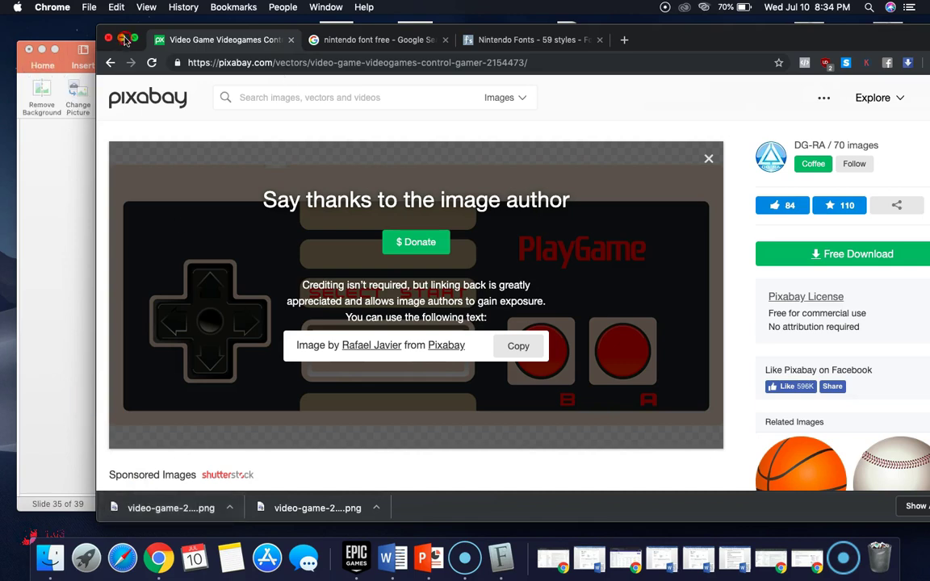
- Enlarge the controller picture to about 8.67 × 4.33 inches and move it up and right
click(120, 39)
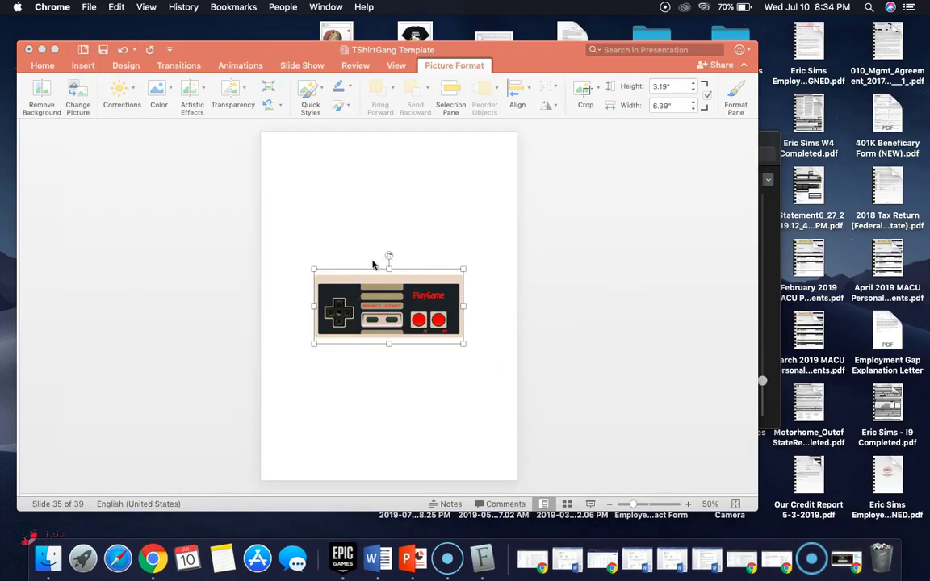
mouse_move(465, 272)
mouse_down()
mouse_move(467, 226)
mouse_move(546, 212)
mouse_move(507, 260)
mouse_move(515, 254)
mouse_move(463, 264)
mouse_up()
drag(407, 311, 435, 273)
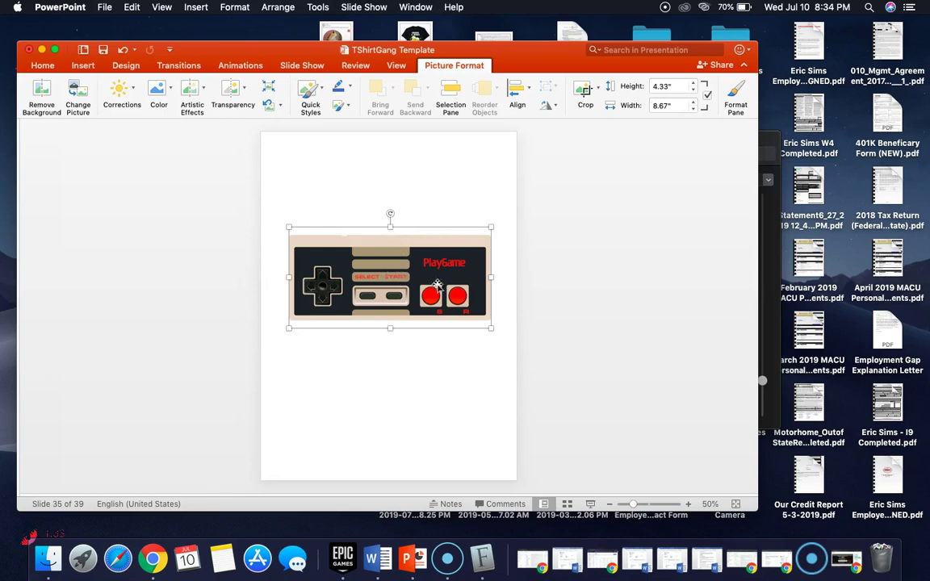
- From the 'nintendo font free' Google results, open 'Nintendo Fonts - 59 styles - FontSpace'
click(840, 559)
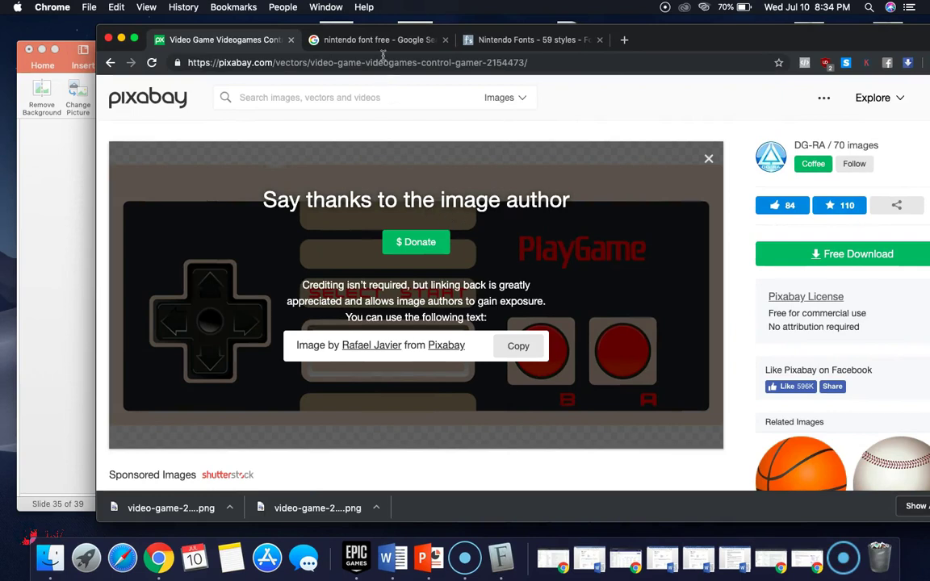
click(384, 41)
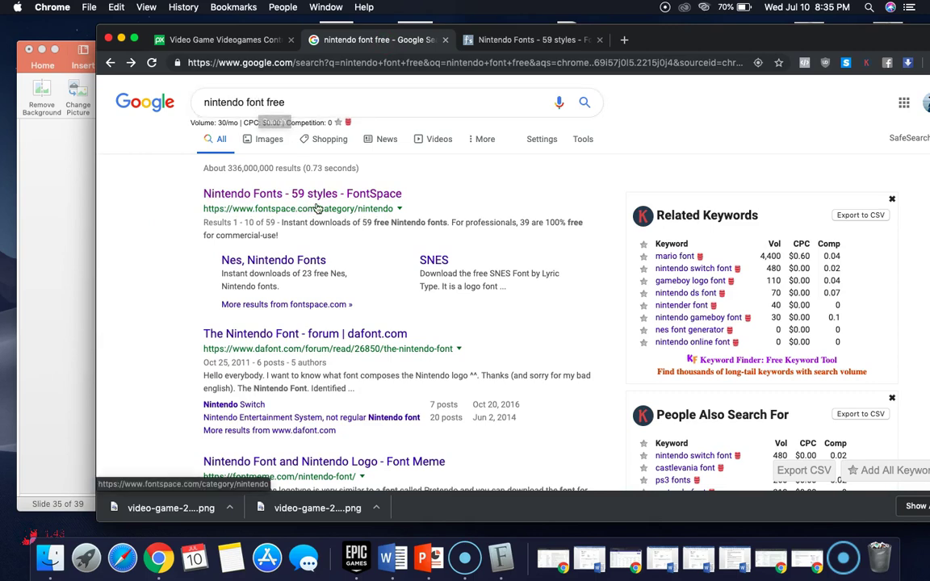
click(342, 197)
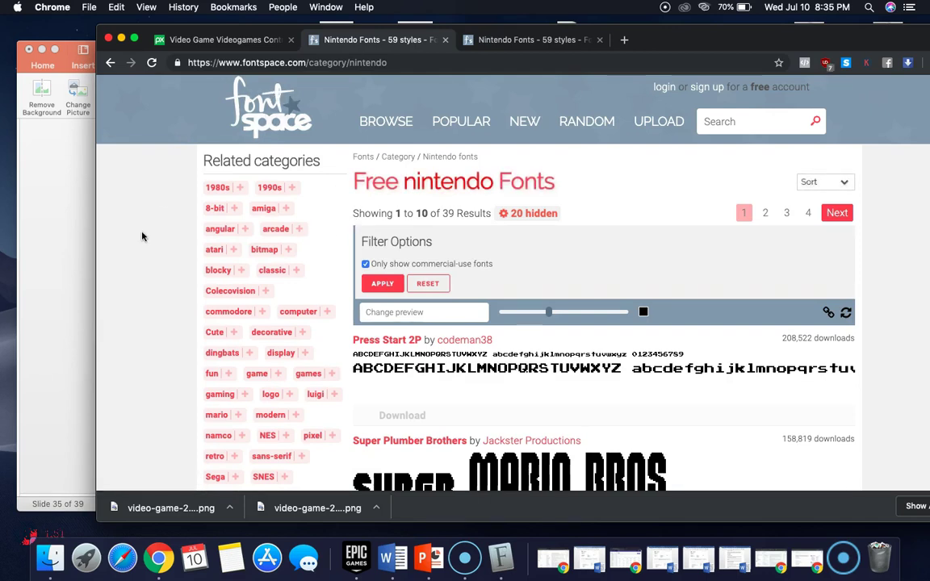
click(110, 63)
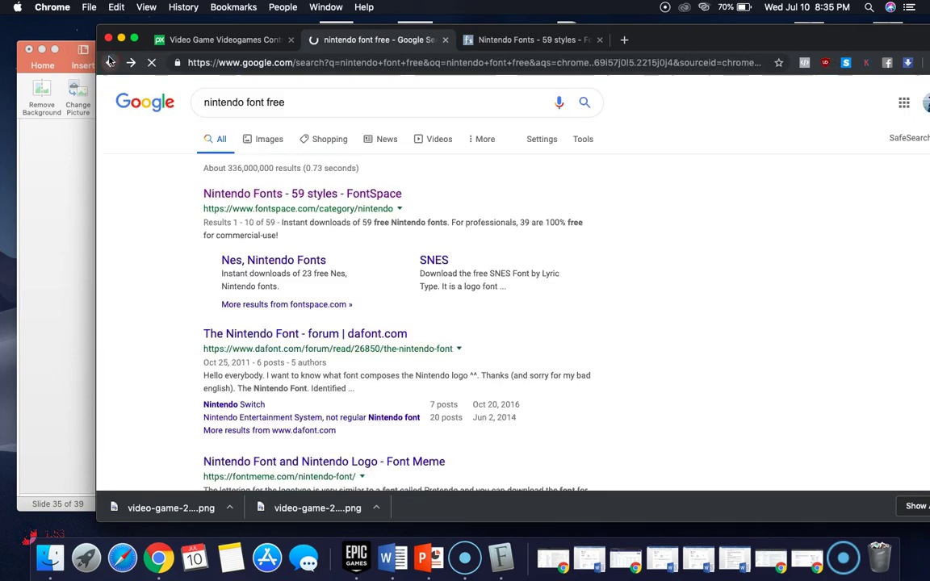
scroll(201, 275, down, 3)
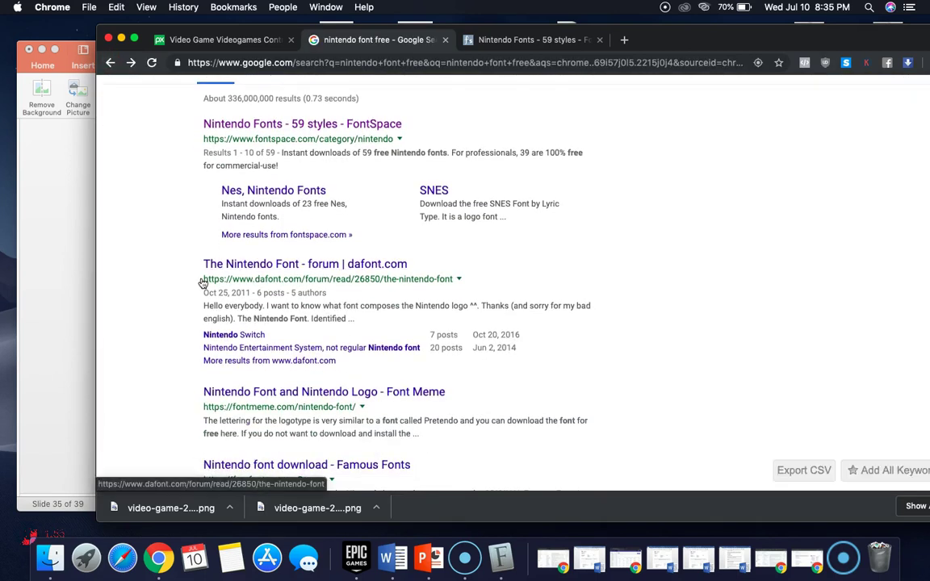
scroll(202, 282, down, 5)
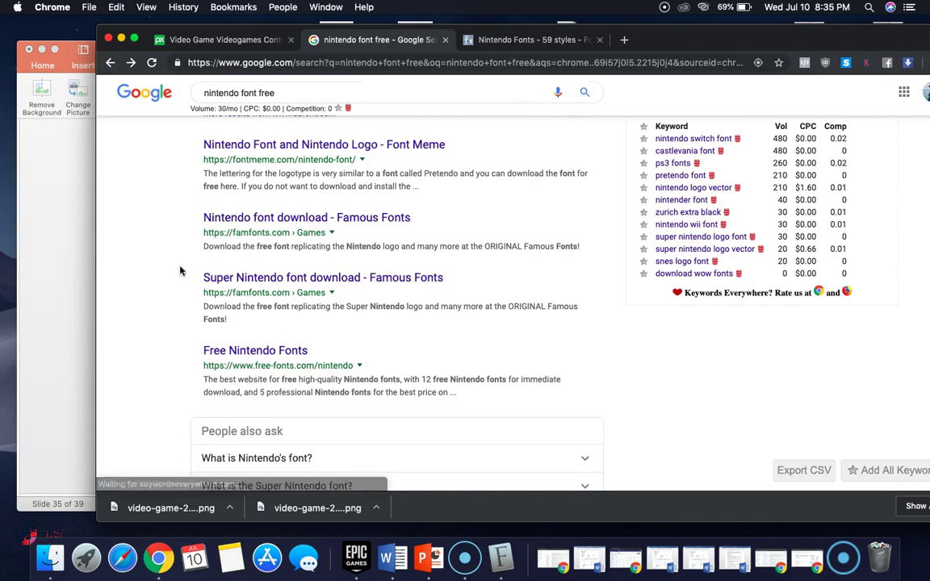
scroll(182, 305, down, 3)
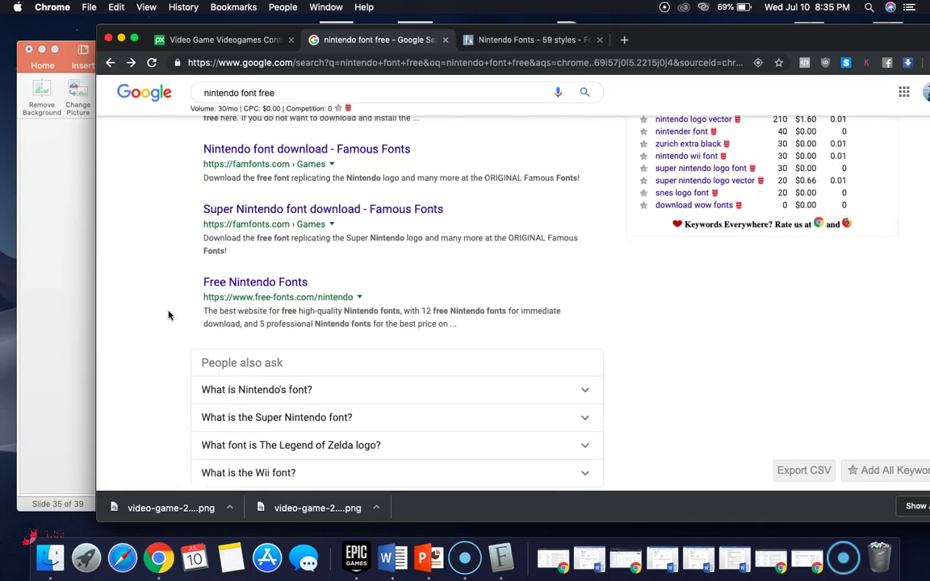
scroll(169, 315, up, 10)
click(268, 195)
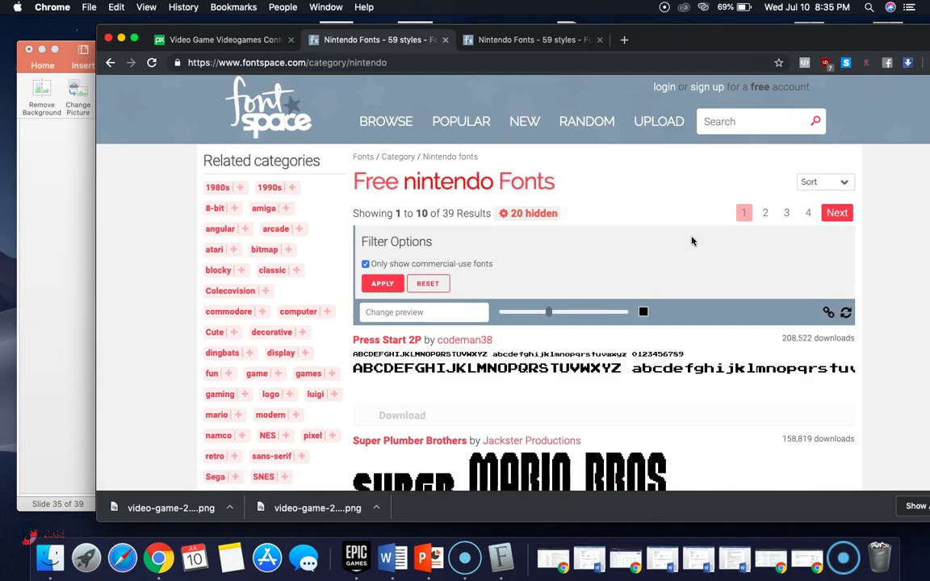
- Download the Nintender font from the FontSpace list and open its zip file
click(554, 216)
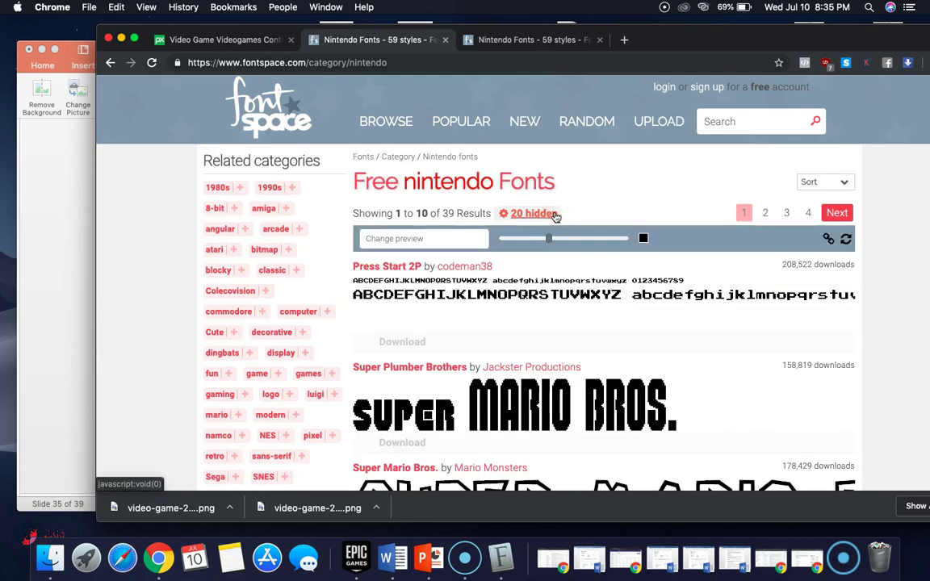
click(555, 216)
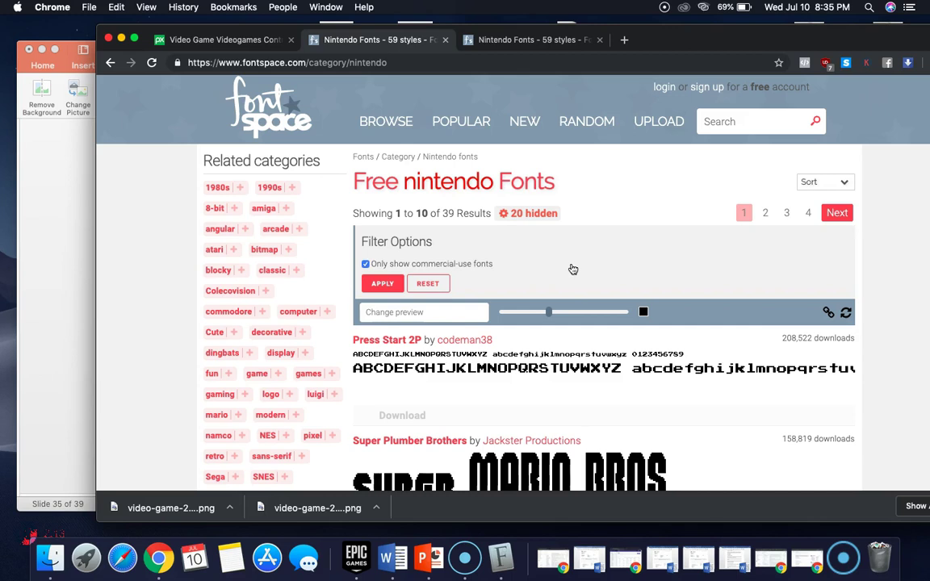
scroll(623, 257, down, 1)
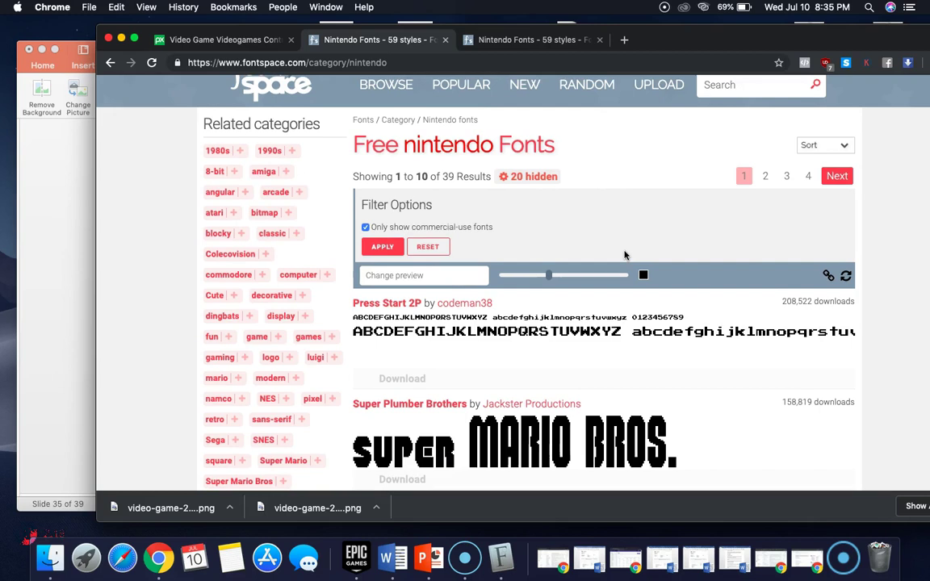
scroll(624, 255, down, 10)
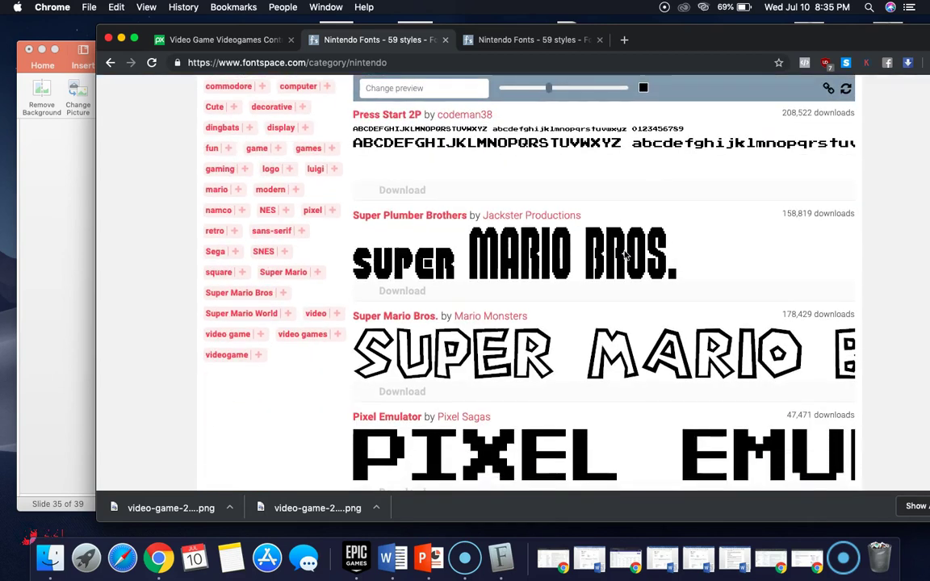
scroll(624, 255, down, 1)
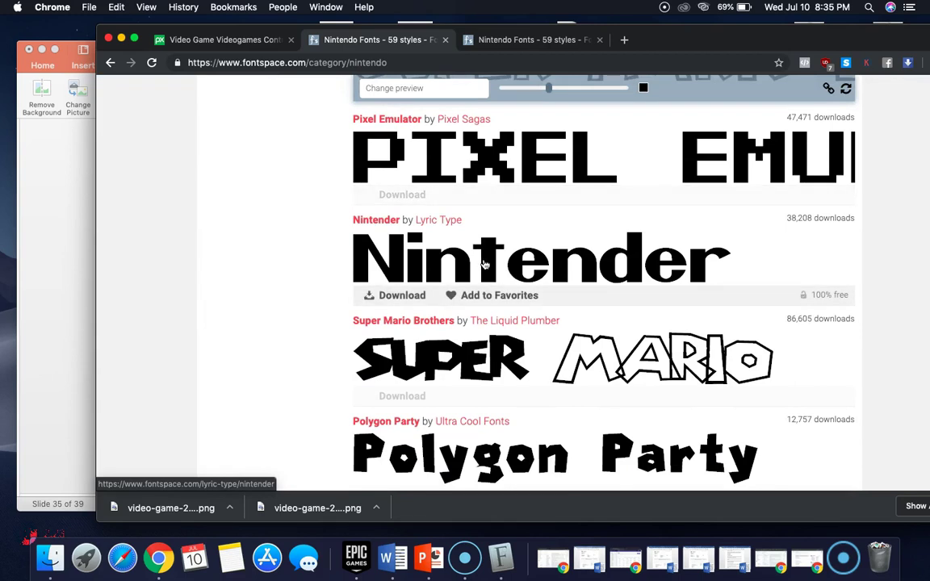
click(376, 299)
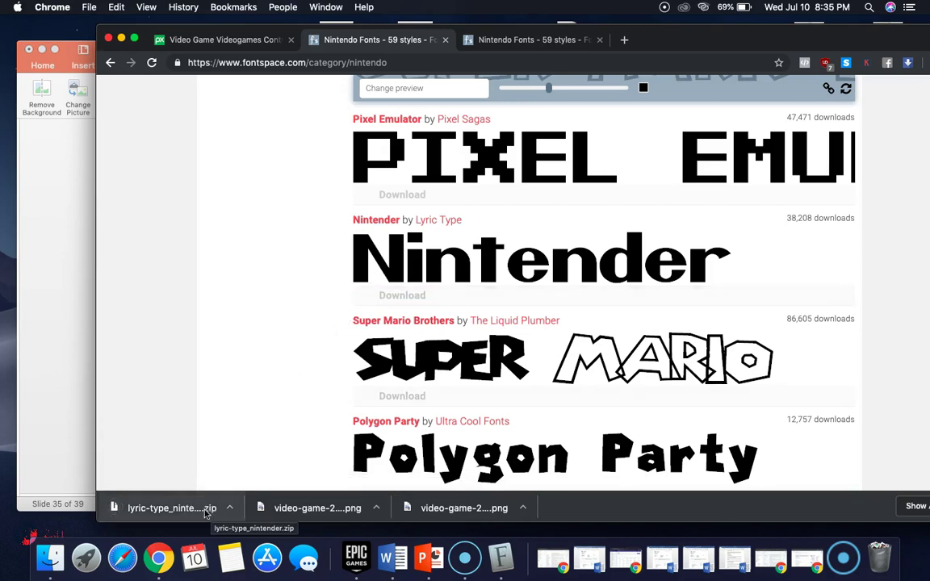
click(184, 513)
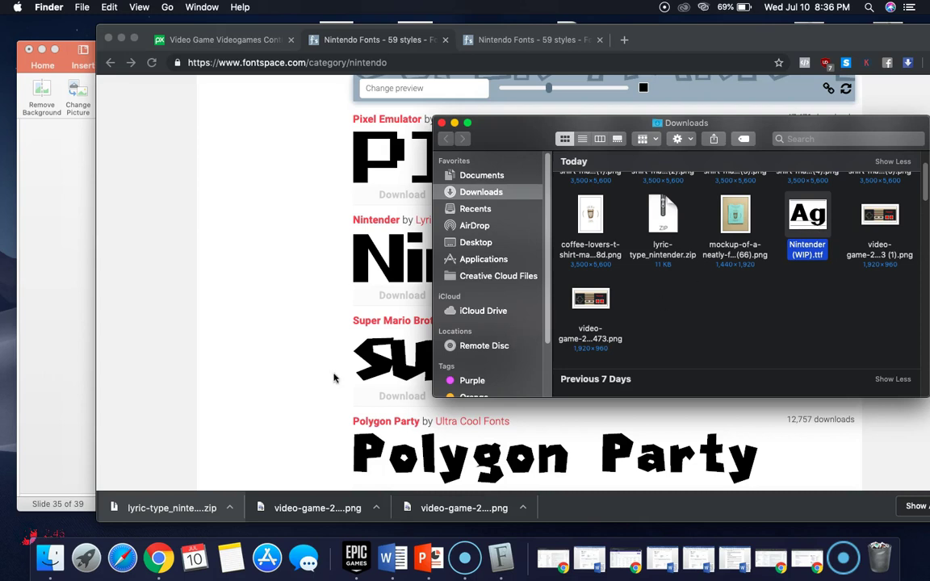
- Show all open windows with Mission Control to reach Font Book
key(ctrl+Up)
- Drag Nintender (WIP).ttf into Font Book's User fonts to install it, then return to PowerPoint
click(502, 146)
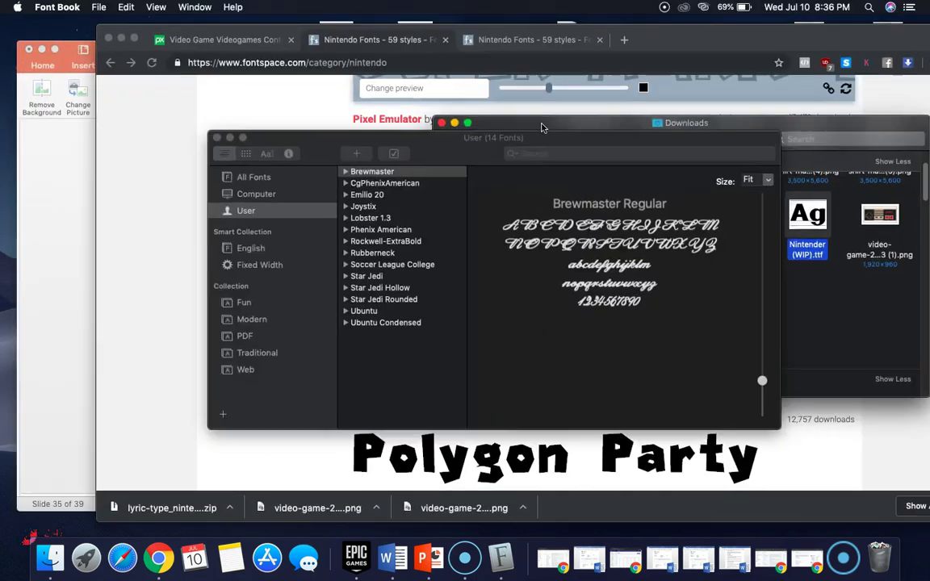
mouse_move(502, 145)
mouse_down()
mouse_move(602, 157)
mouse_move(519, 153)
mouse_move(504, 135)
mouse_up()
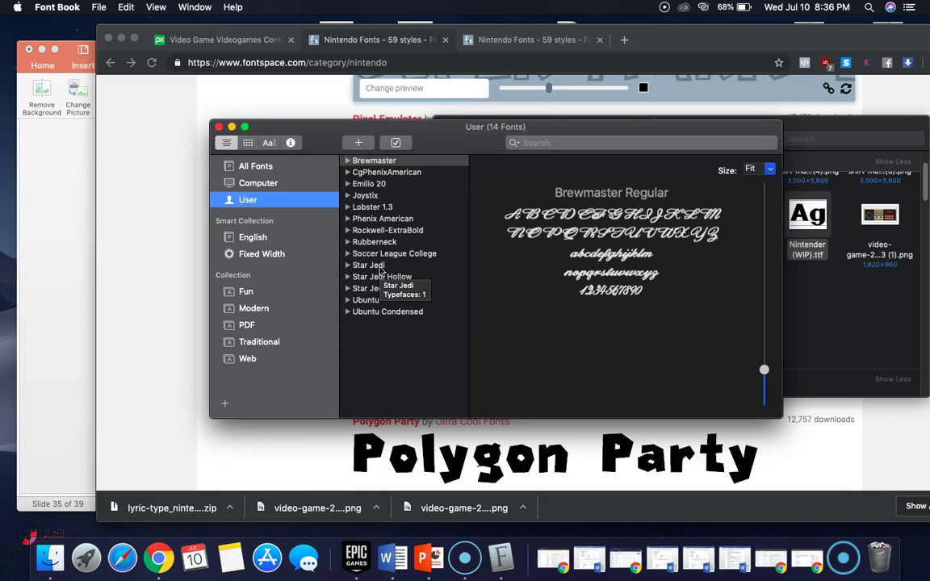
click(869, 8)
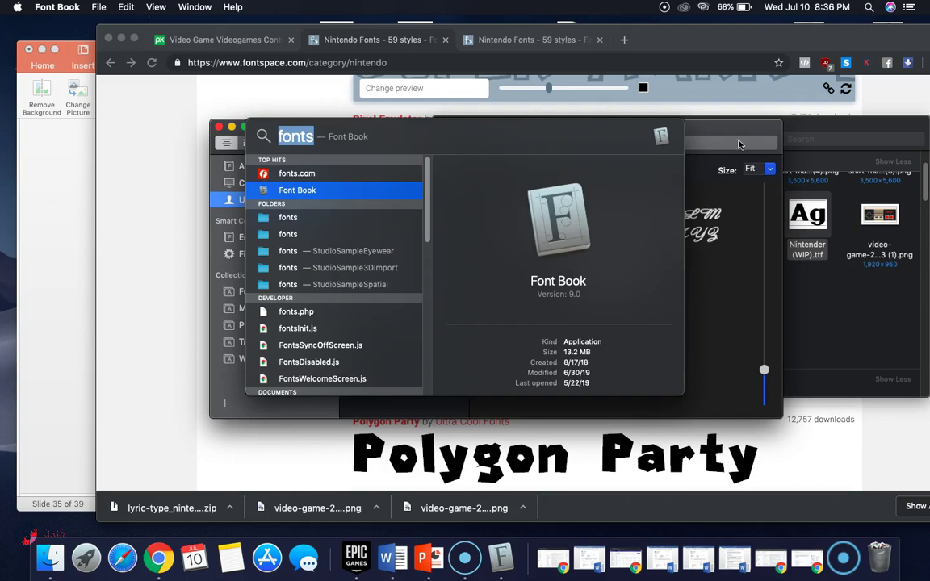
click(739, 143)
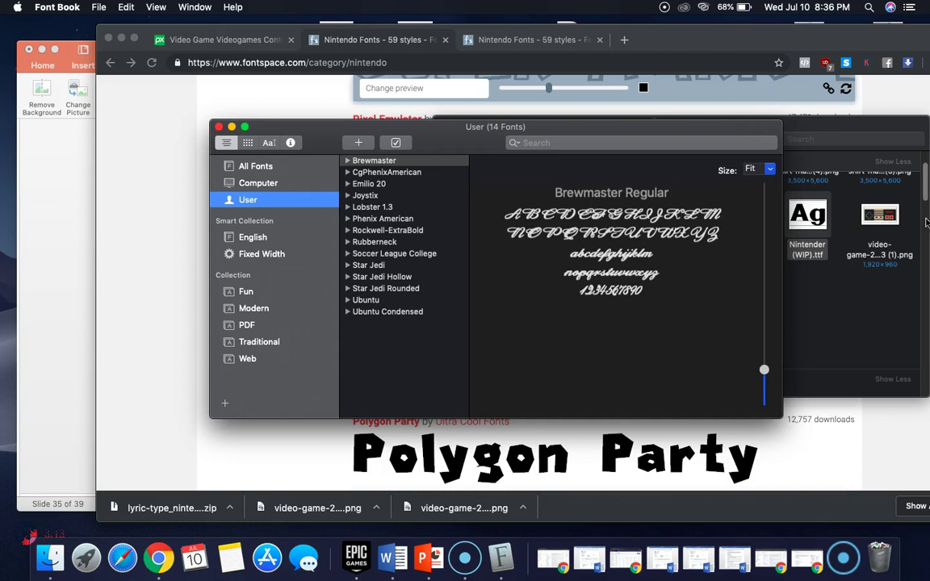
drag(807, 214, 392, 218)
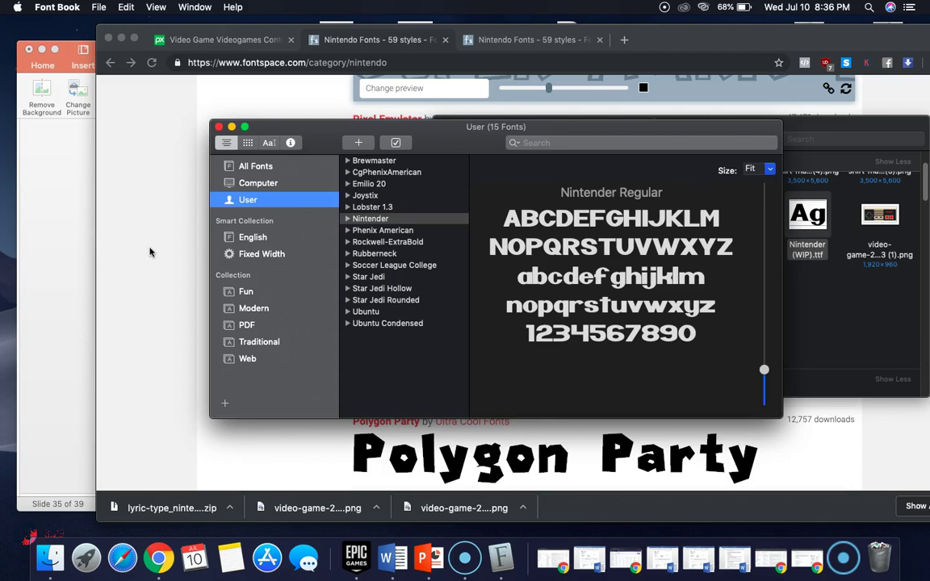
click(69, 247)
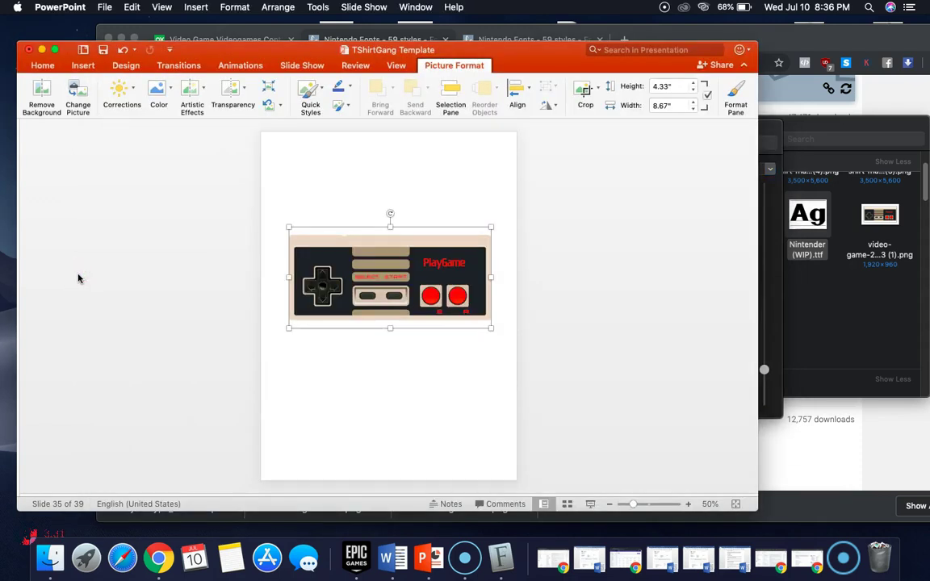
- Add a 'CLASSICALLY' text box at 90 pt, centred above the controller image
click(319, 218)
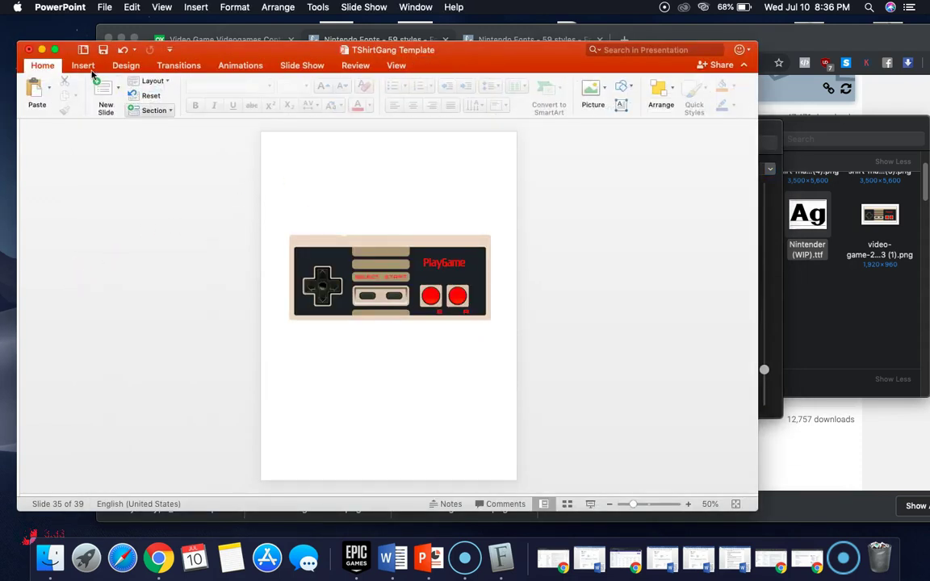
click(621, 105)
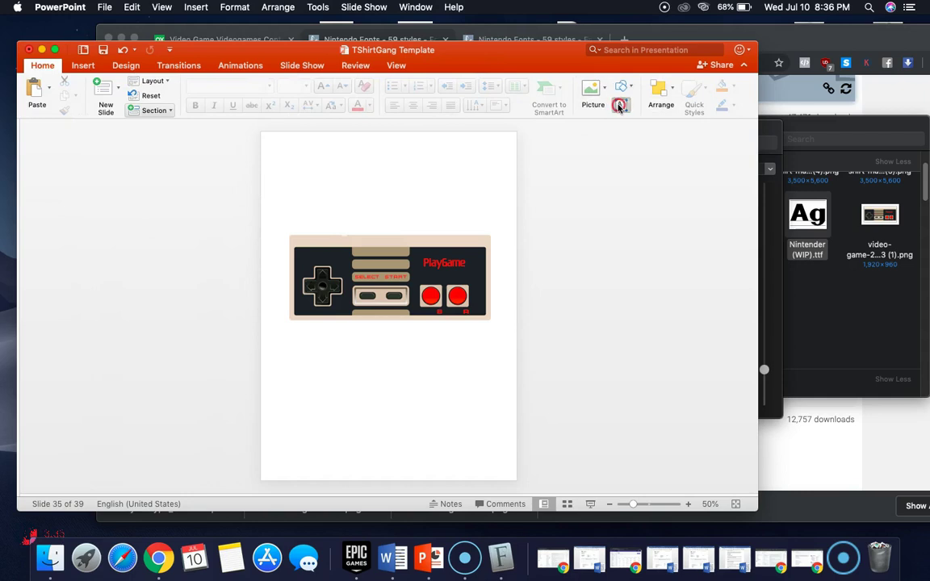
click(323, 187)
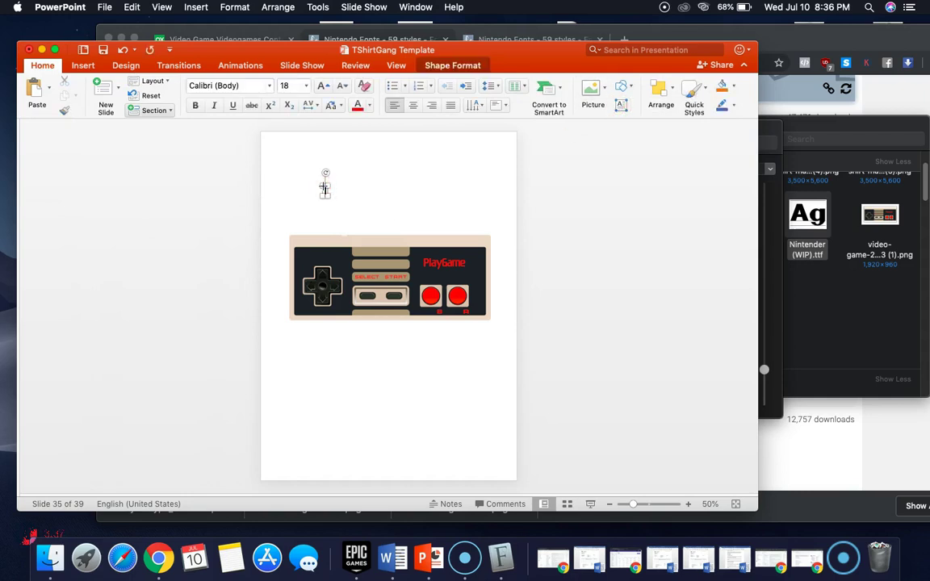
text(CLASSICALLY)
click(294, 85)
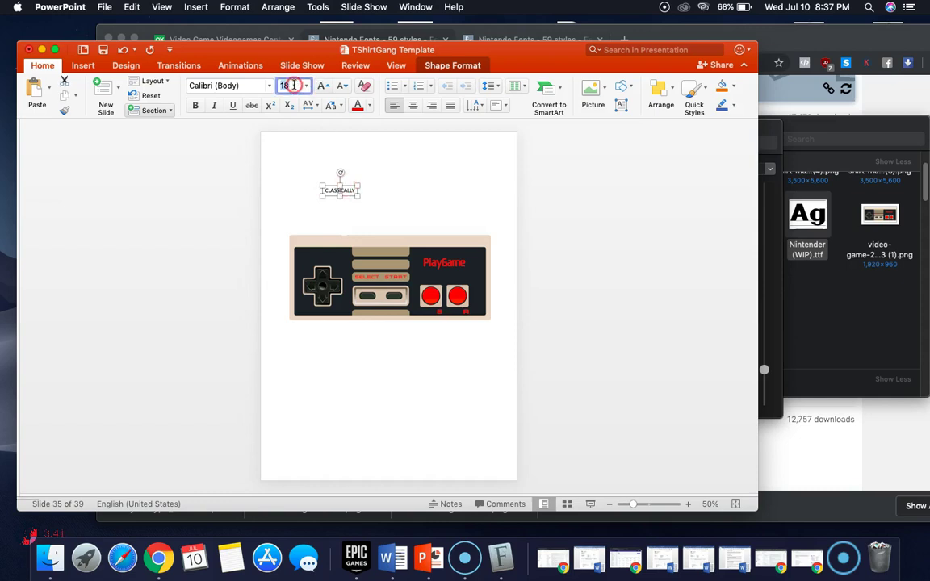
double_click(294, 85)
key(Return)
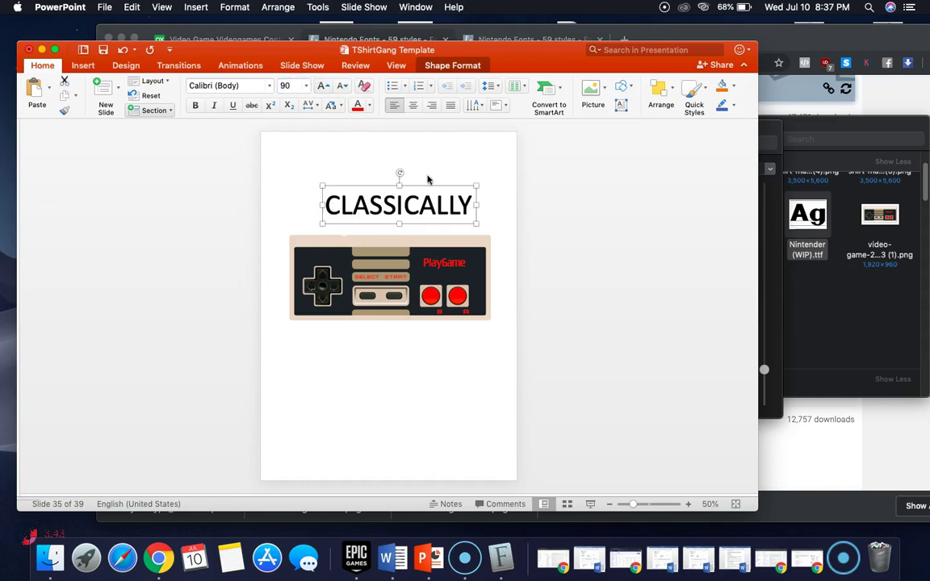
drag(426, 182, 415, 171)
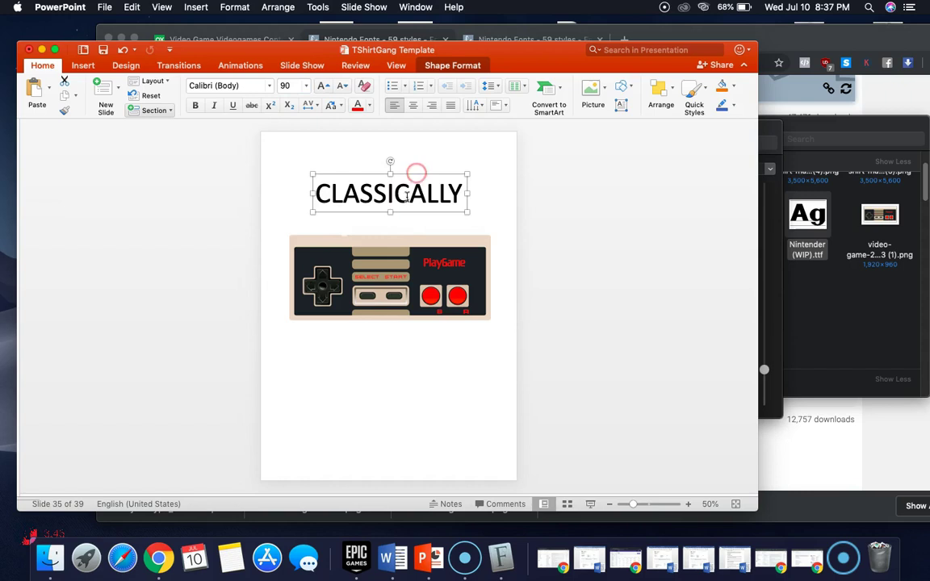
- Browse the font list for CLASSICALLY and close it without changing the font
click(269, 87)
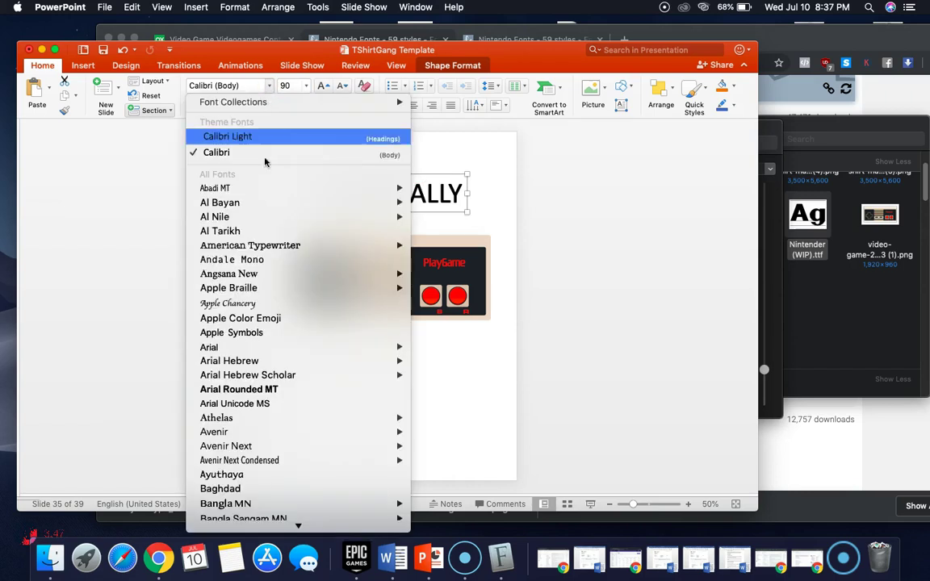
scroll(266, 230, down, 10)
scroll(267, 234, down, 20)
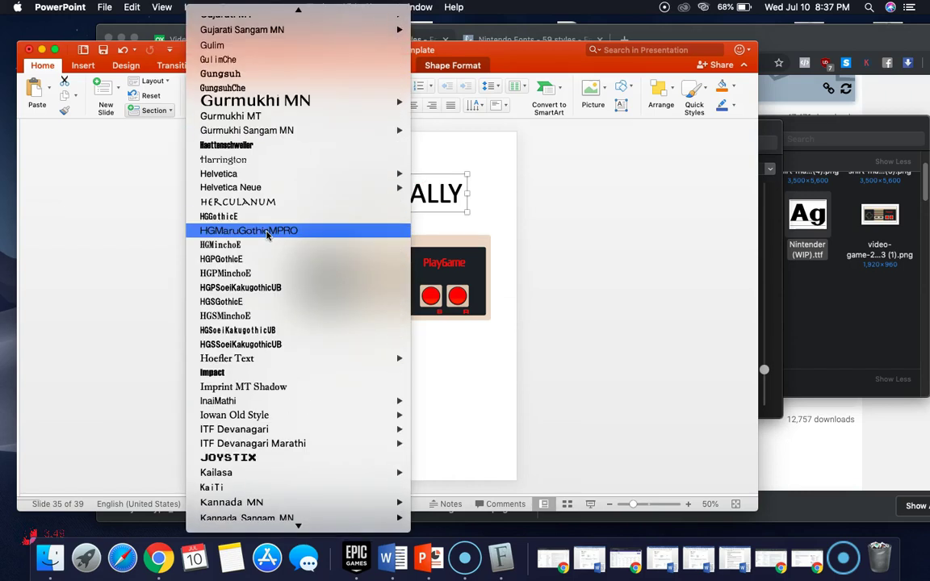
scroll(267, 234, down, 20)
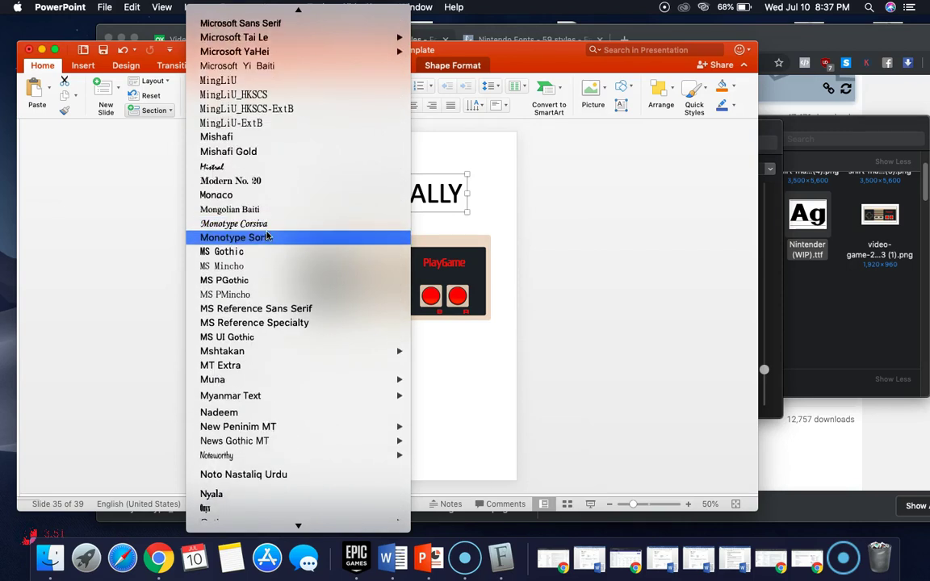
mouse_move(264, 234)
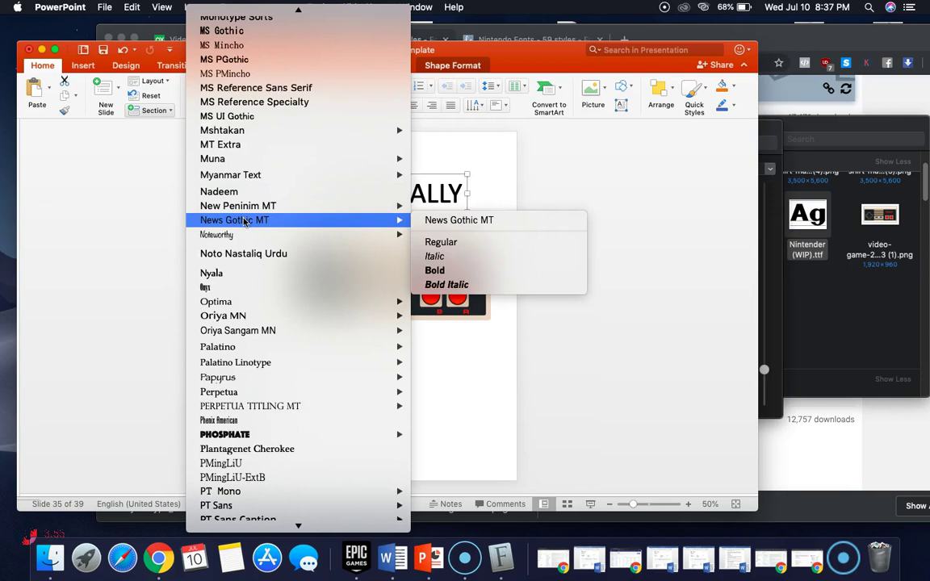
mouse_move(223, 233)
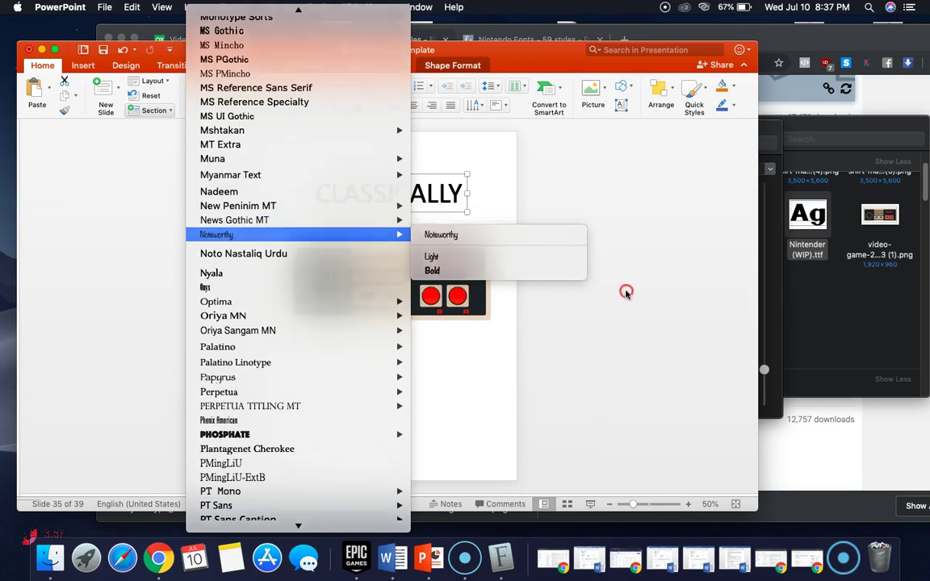
click(564, 265)
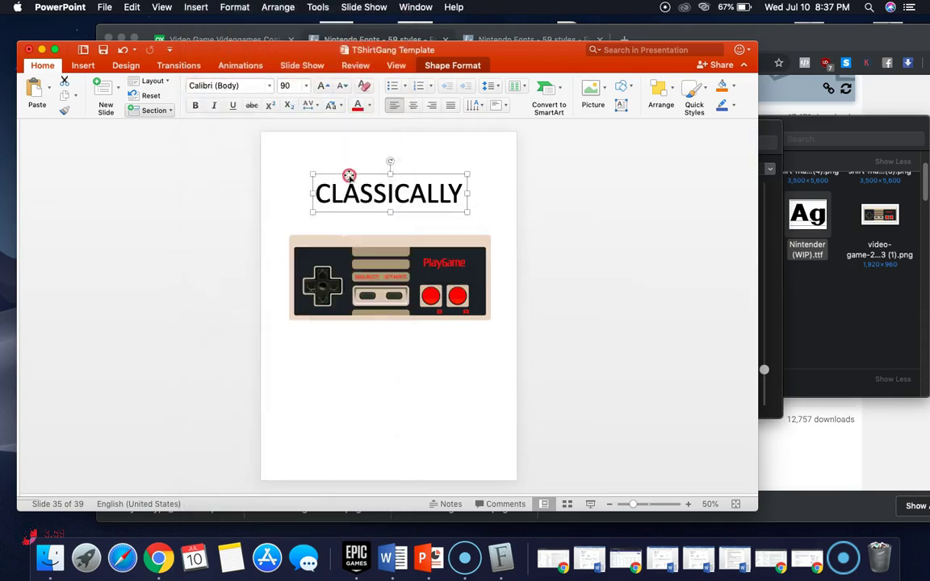
- Duplicate the CLASSICALLY box, move the copy below the controller, and retype it as 'TRAINED'
key(super+c)
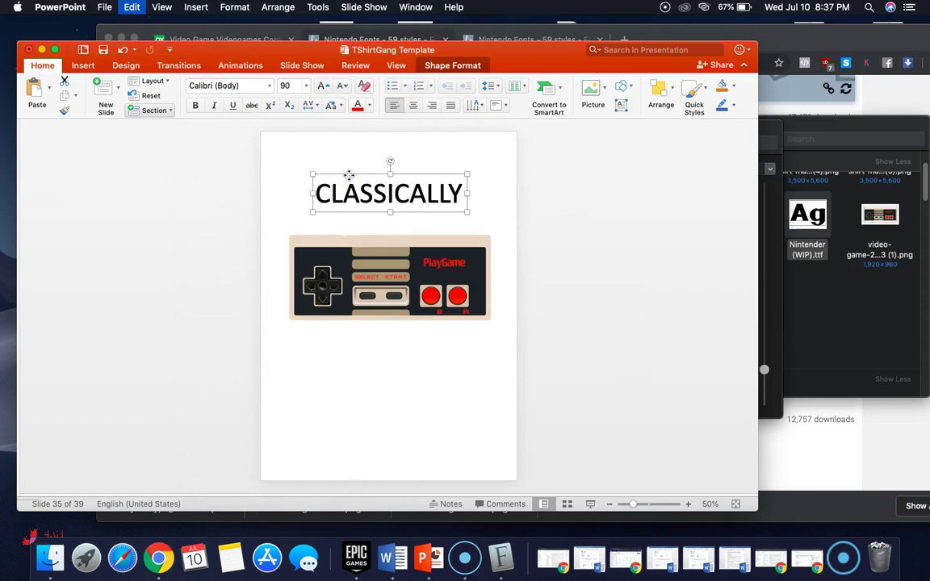
key(super+v)
drag(348, 175, 369, 332)
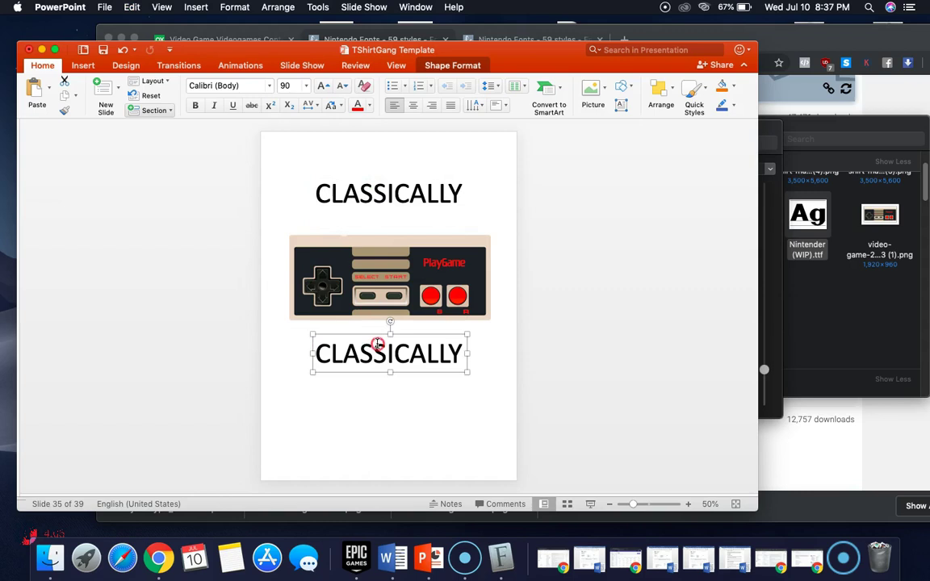
double_click(377, 345)
text(TRAINED)
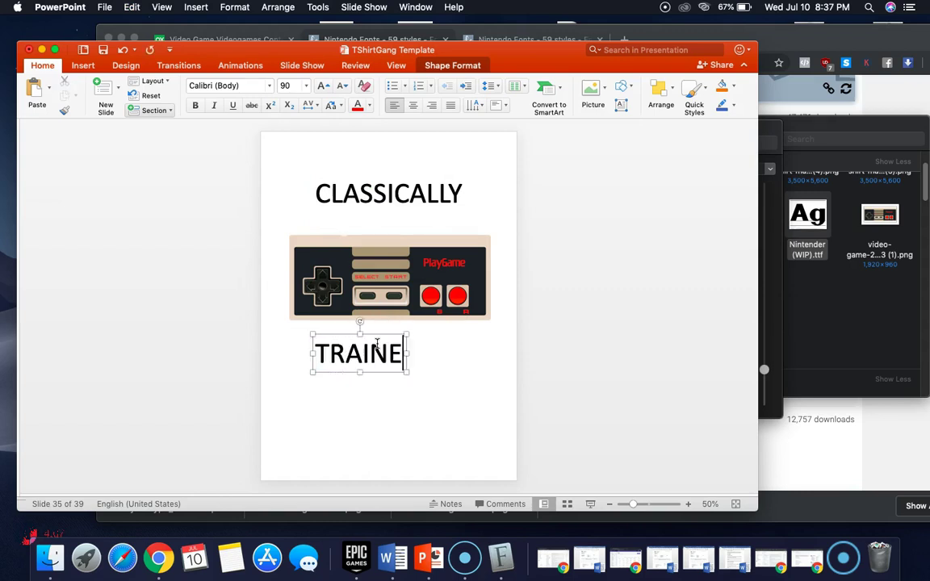
click(292, 346)
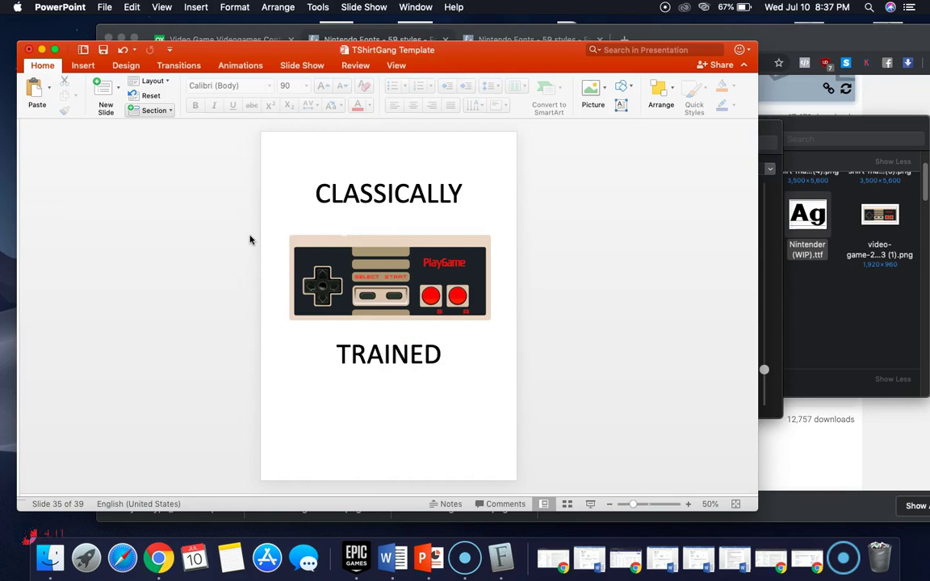
- Save the presentation and quit PowerPoint so it reloads the newly installed font
click(103, 50)
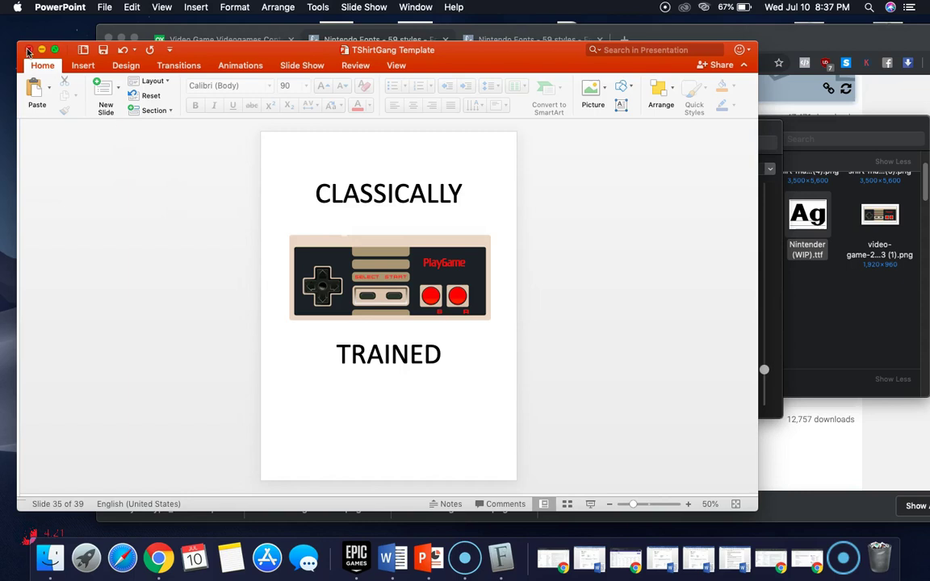
click(58, 7)
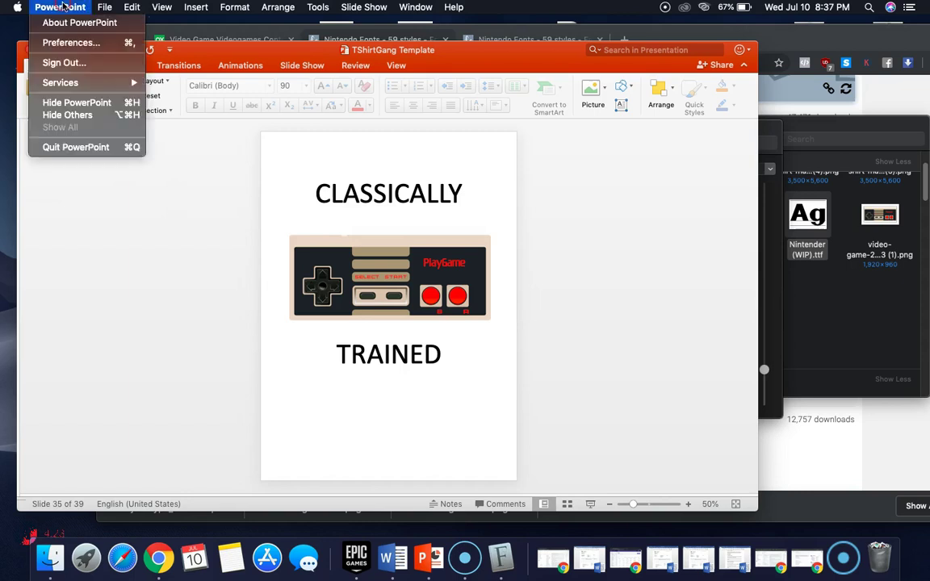
click(81, 147)
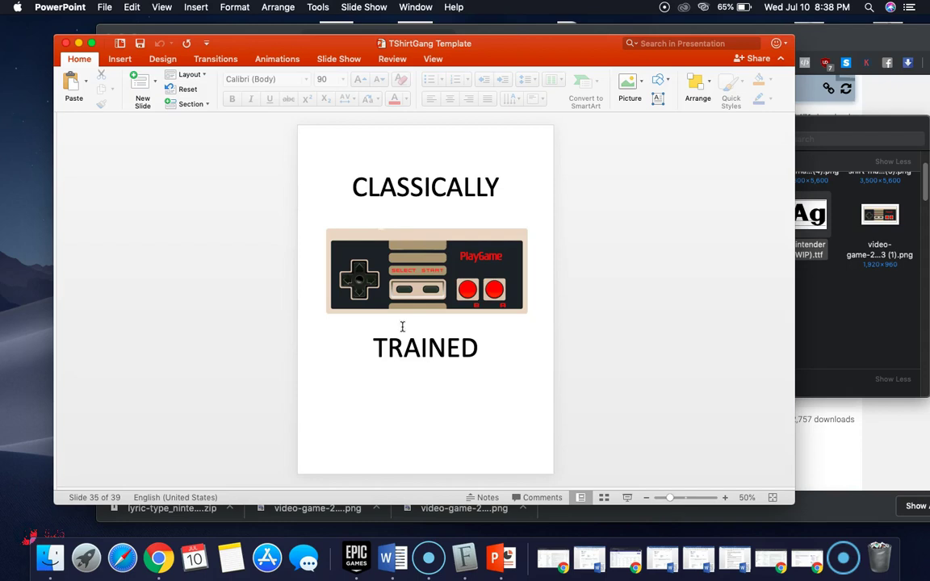
- Select both CLASSICALLY and TRAINED and apply the Nintender font to them
click(414, 205)
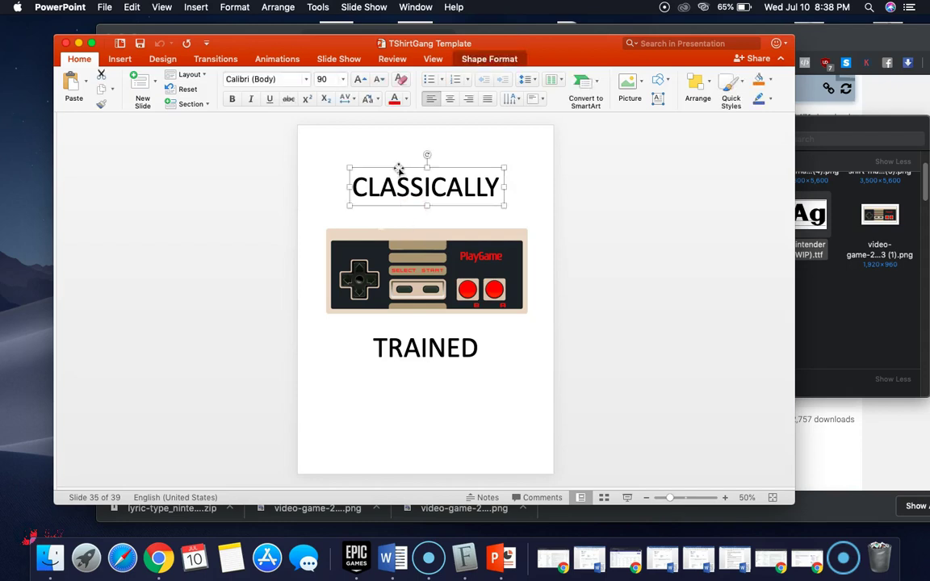
shift+click(399, 356)
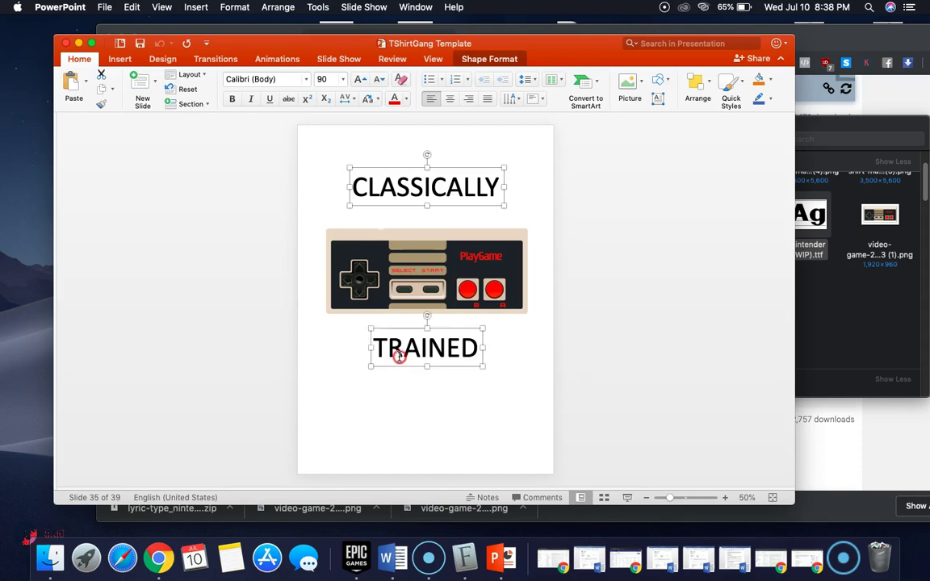
click(306, 81)
scroll(314, 274, down, 15)
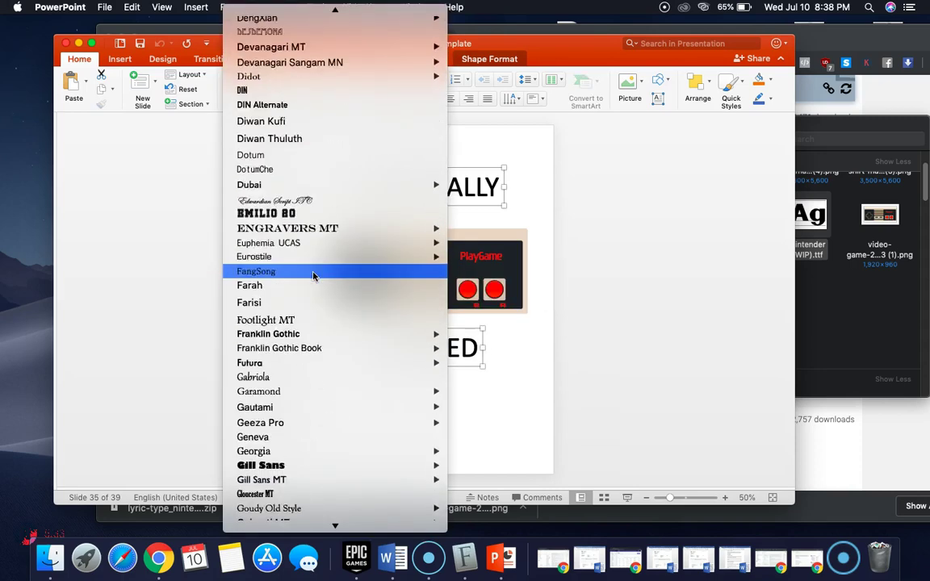
scroll(313, 277, down, 20)
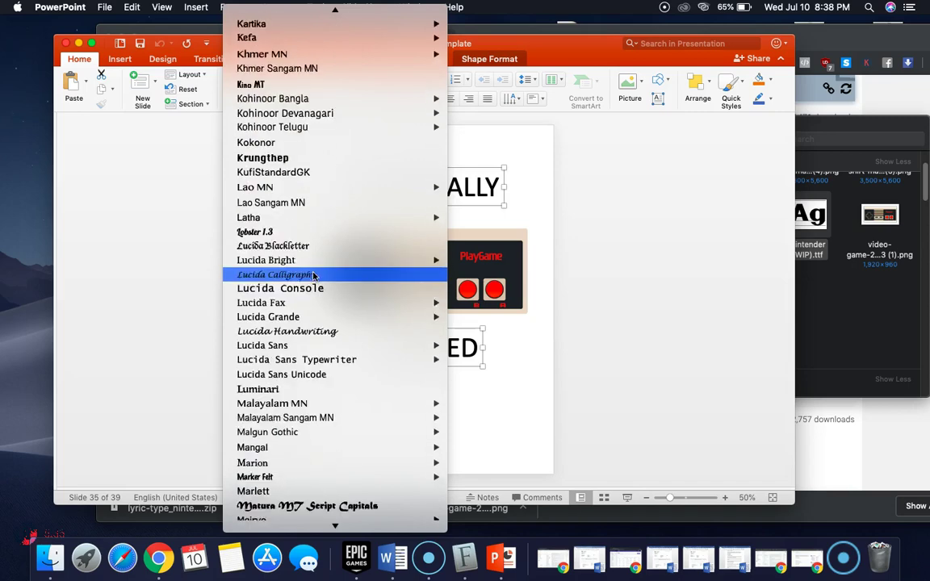
scroll(314, 276, down, 20)
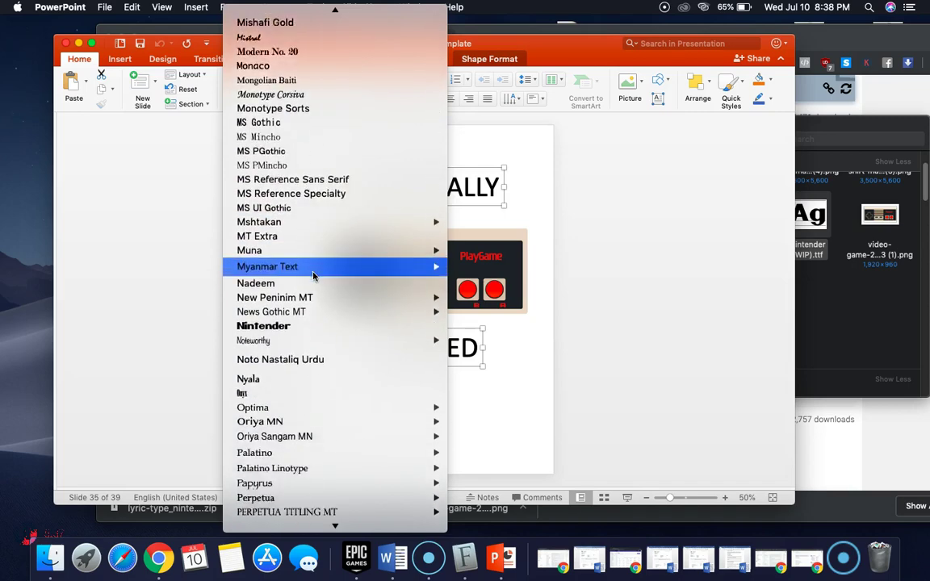
scroll(313, 276, down, 3)
click(311, 268)
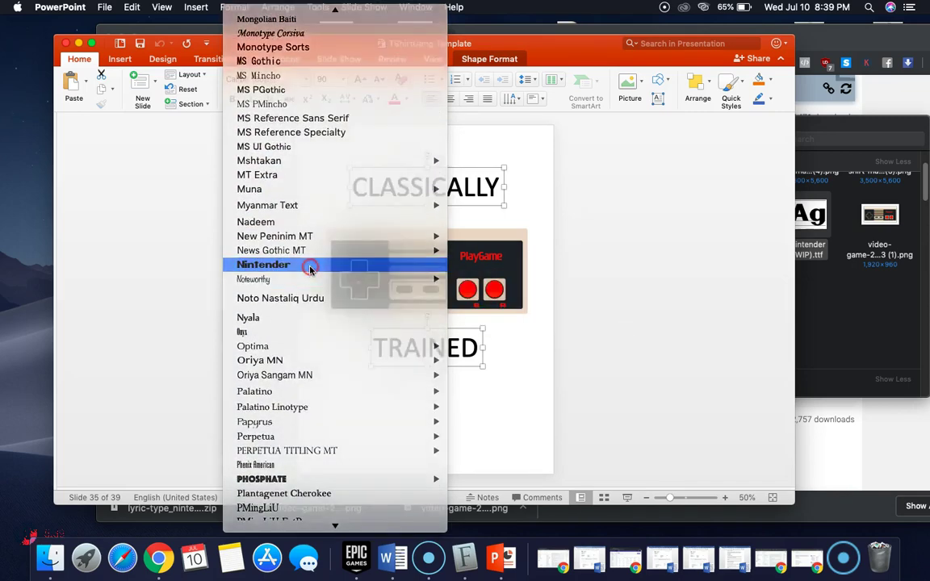
click(616, 263)
click(501, 167)
- Shrink CLASSICALLY to 72 pt above the controller, and tilt the controller to about 344°
drag(501, 166, 463, 176)
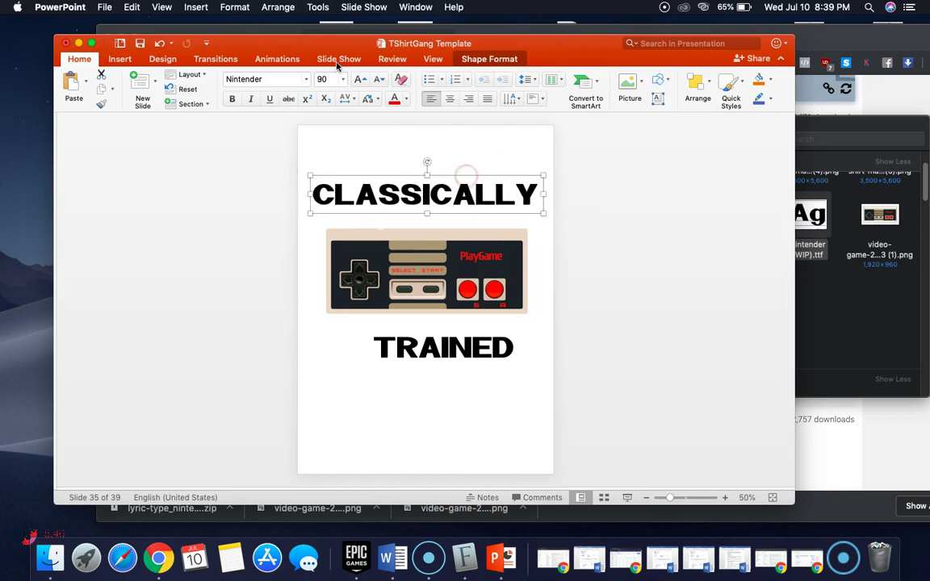
click(375, 81)
click(375, 81)
click(376, 81)
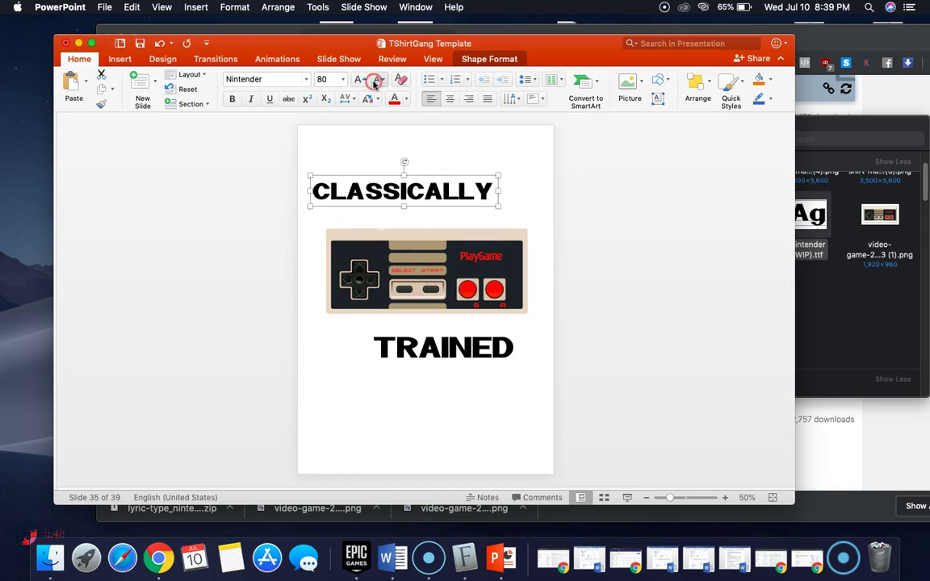
click(429, 178)
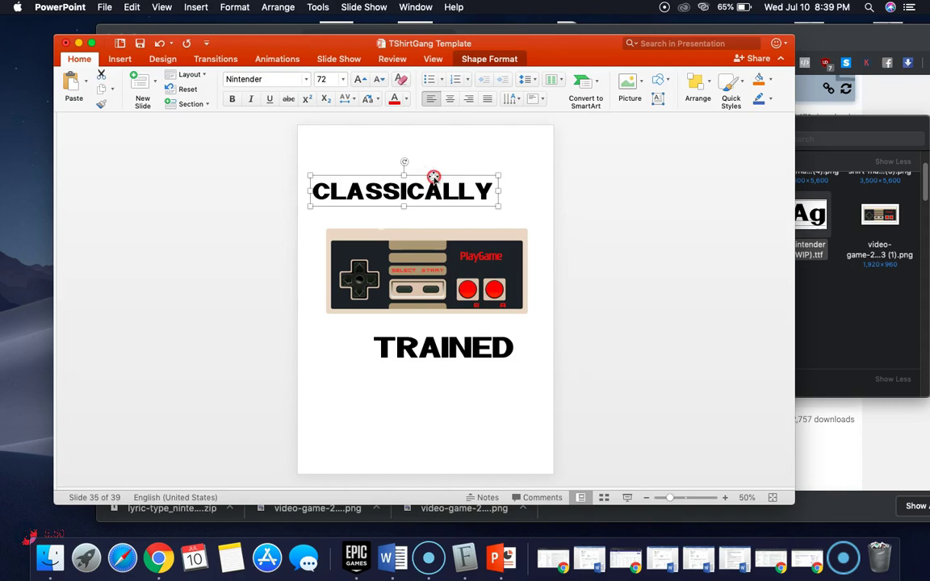
mouse_move(432, 174)
mouse_down()
mouse_move(464, 194)
mouse_move(411, 179)
mouse_move(421, 181)
mouse_up()
click(440, 239)
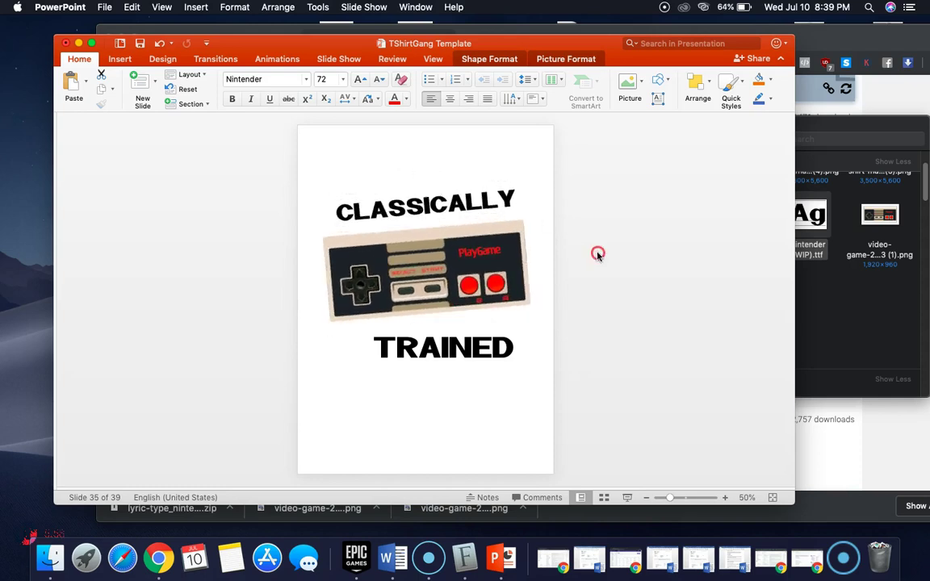
drag(468, 242, 467, 244)
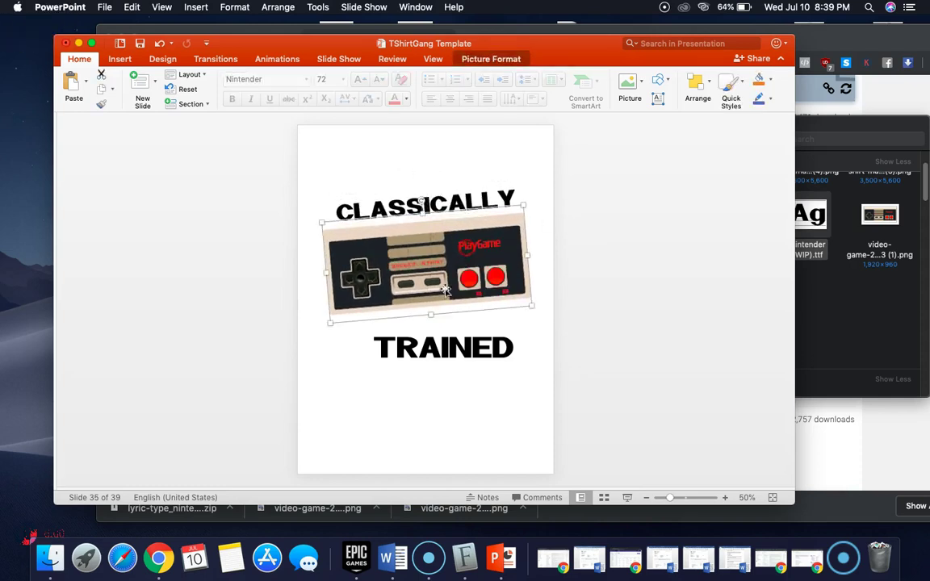
- Enlarge TRAINED to 138 pt and centre it beneath the tilted controller
click(440, 346)
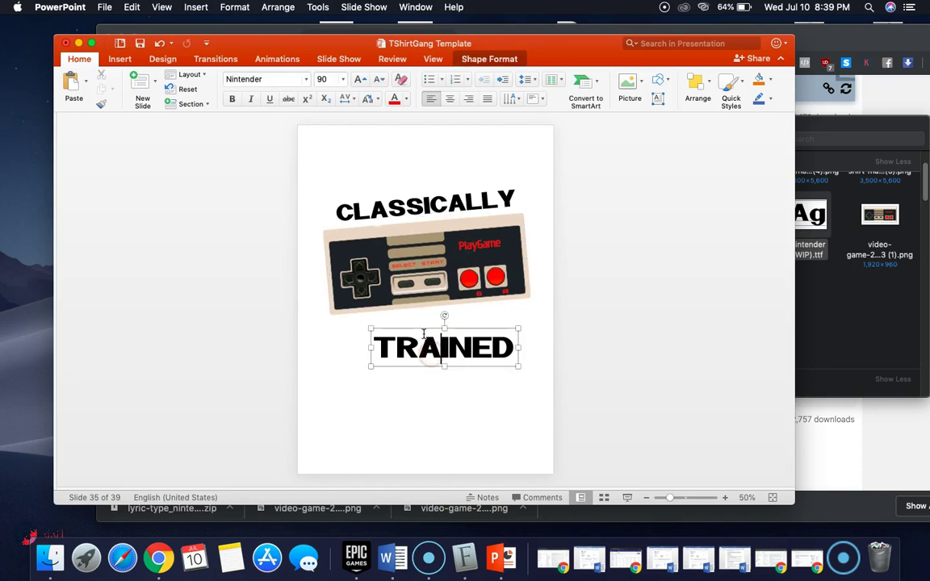
click(356, 79)
click(356, 80)
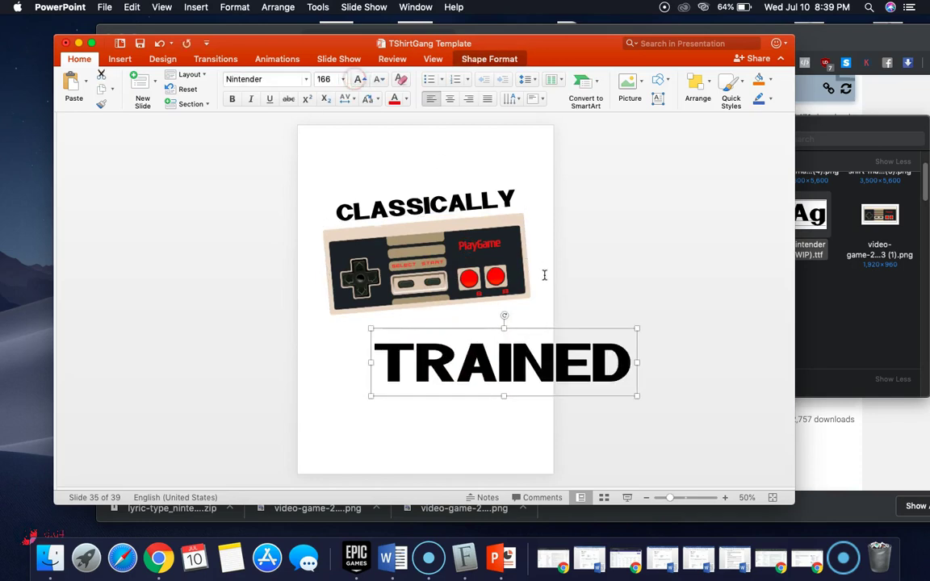
click(357, 79)
drag(508, 326, 453, 315)
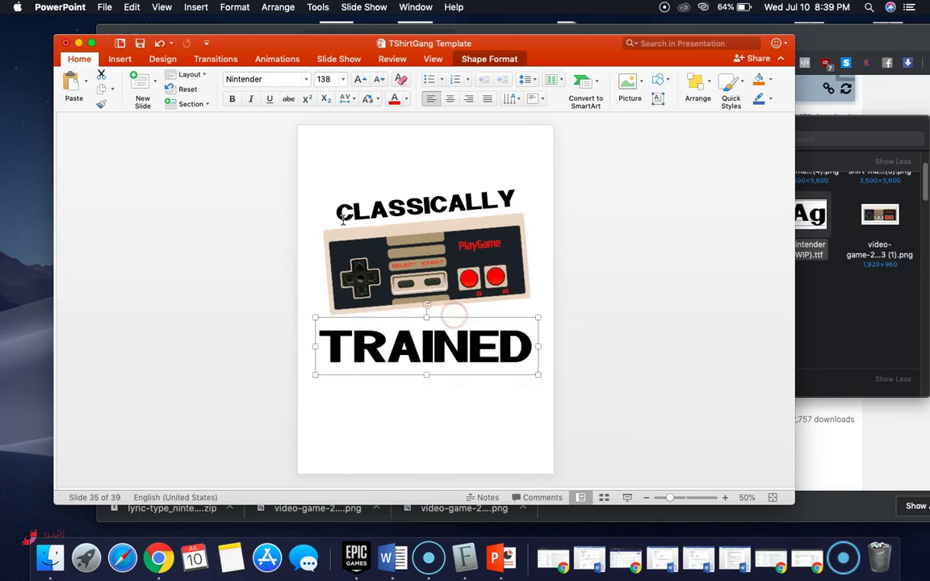
click(629, 260)
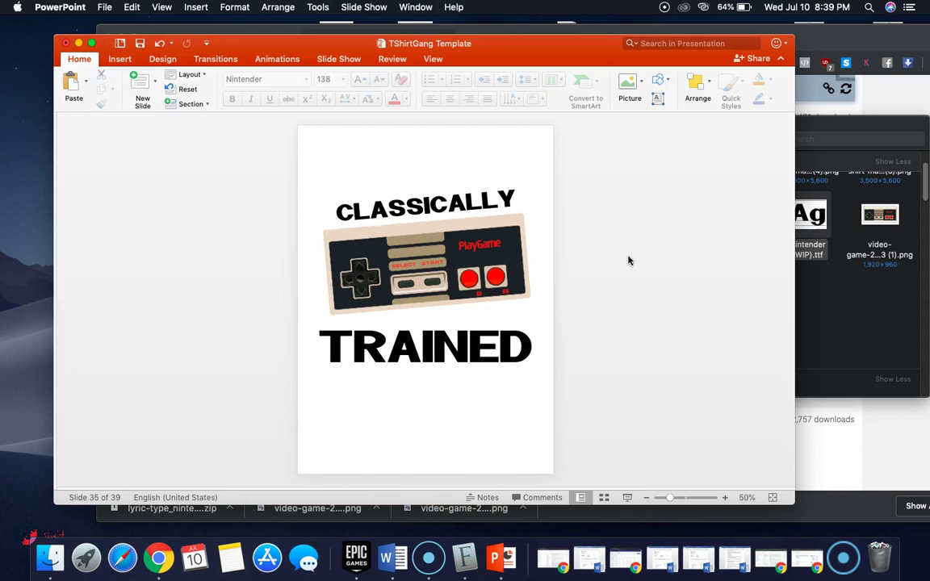
- Apply the Joystix font to TRAINED and shift it slightly left
click(445, 322)
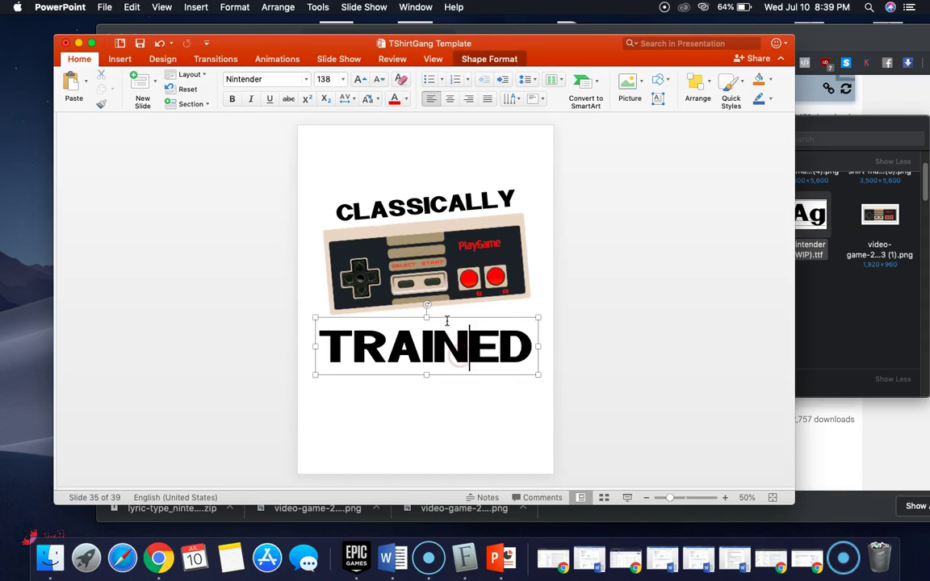
click(273, 79)
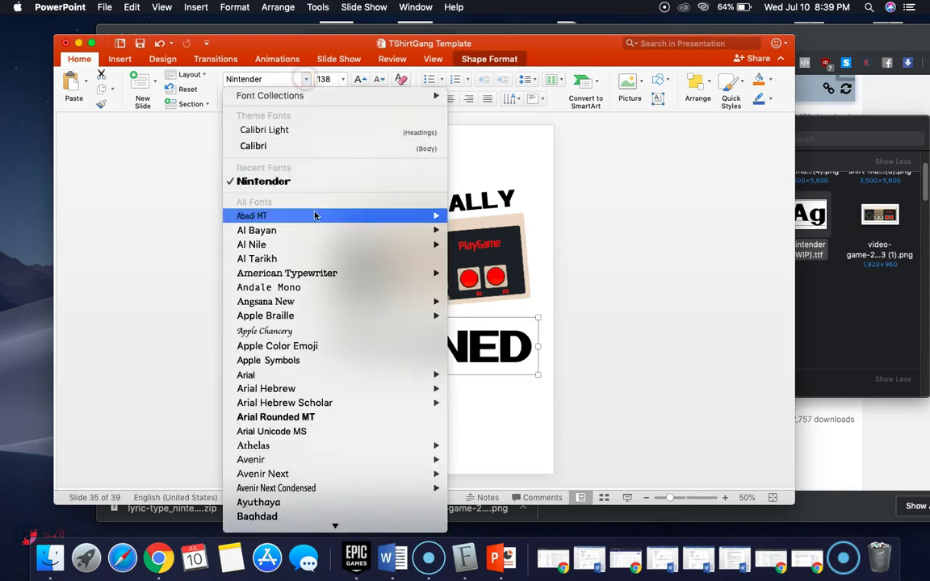
scroll(326, 256, down, 10)
scroll(326, 256, down, 20)
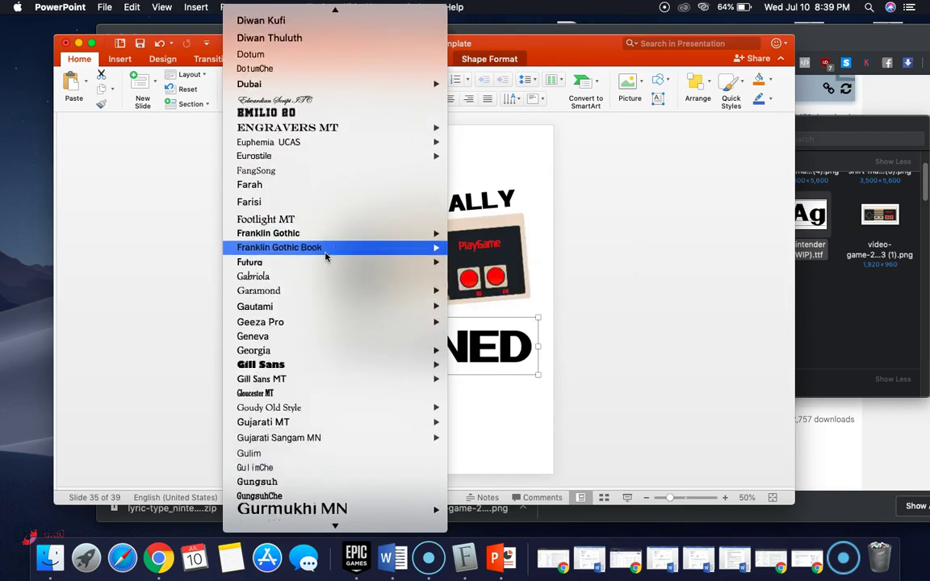
scroll(325, 256, down, 10)
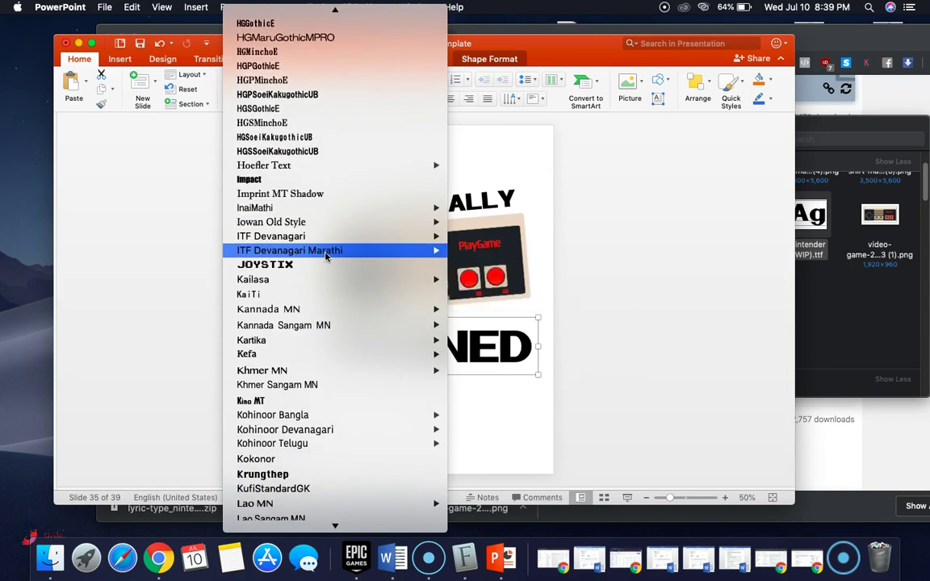
click(303, 266)
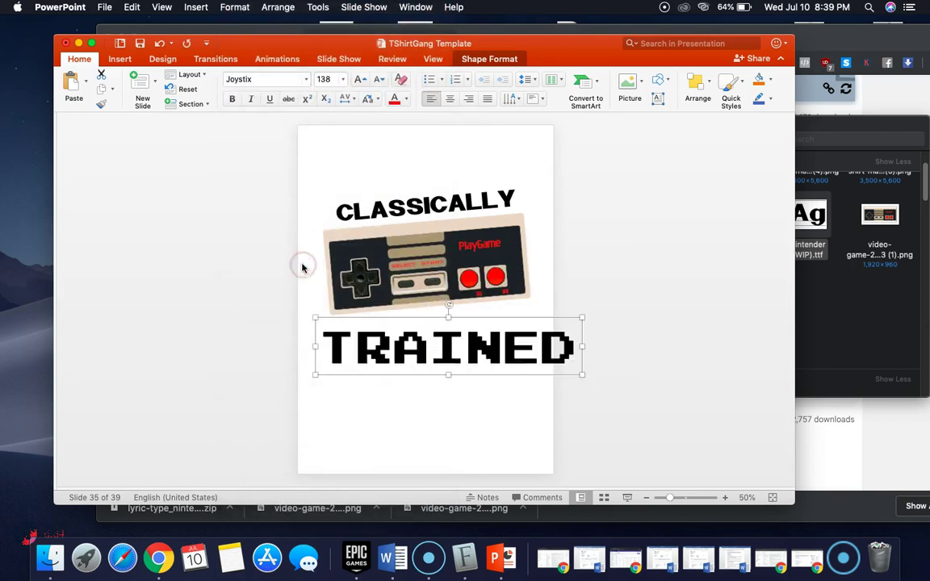
drag(498, 317, 474, 312)
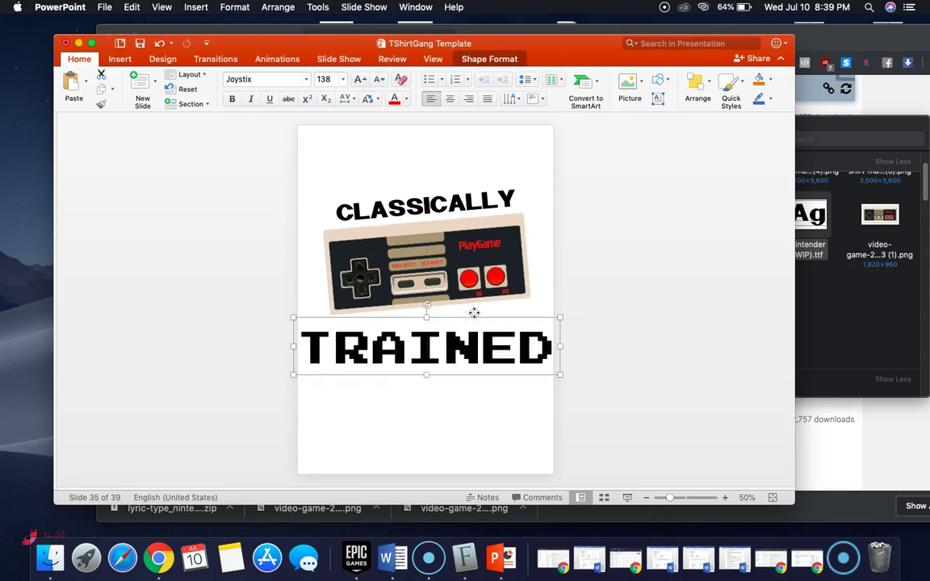
- Try Star Jedi on TRAINED, nudge it into place, then revert to Joystix
click(306, 79)
scroll(327, 278, down, 20)
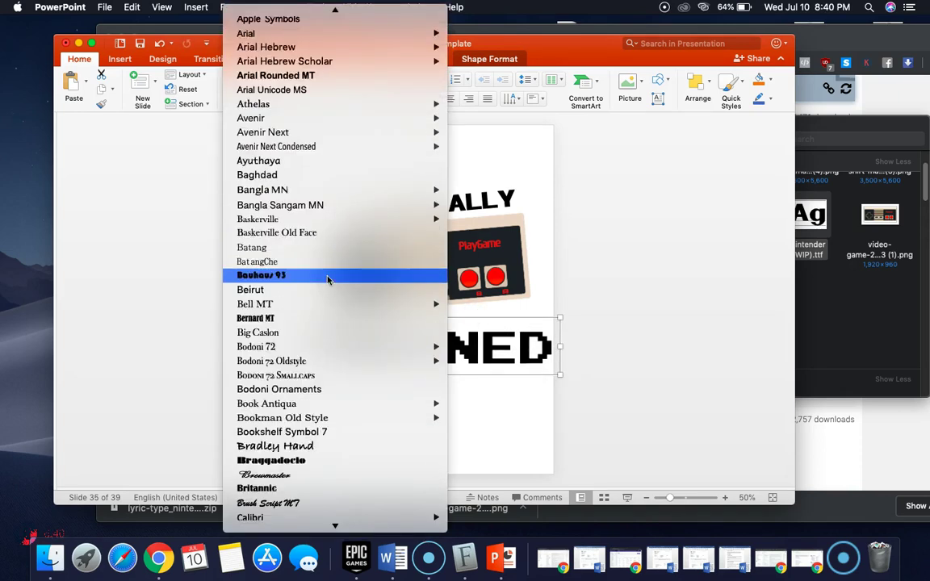
scroll(330, 278, down, 5)
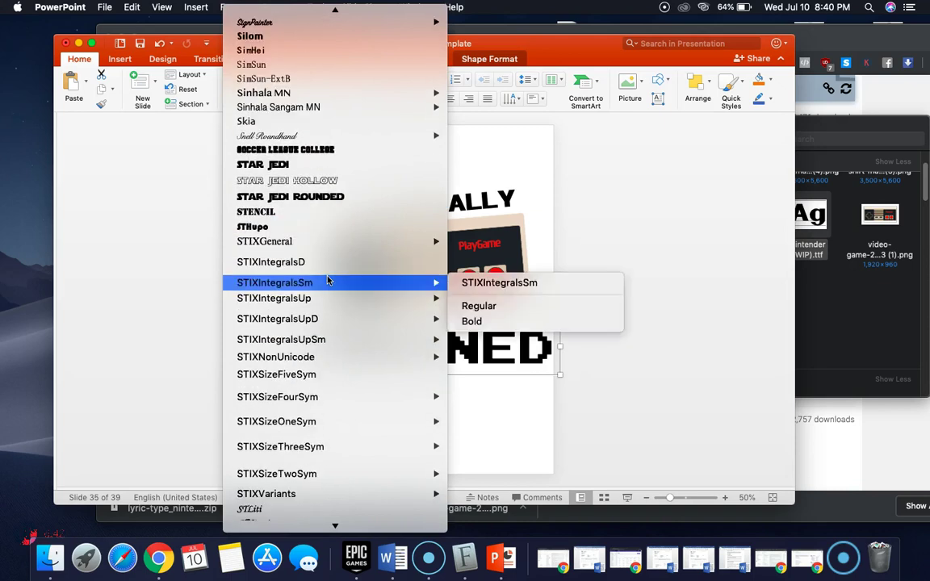
scroll(331, 284, up, 5)
click(318, 312)
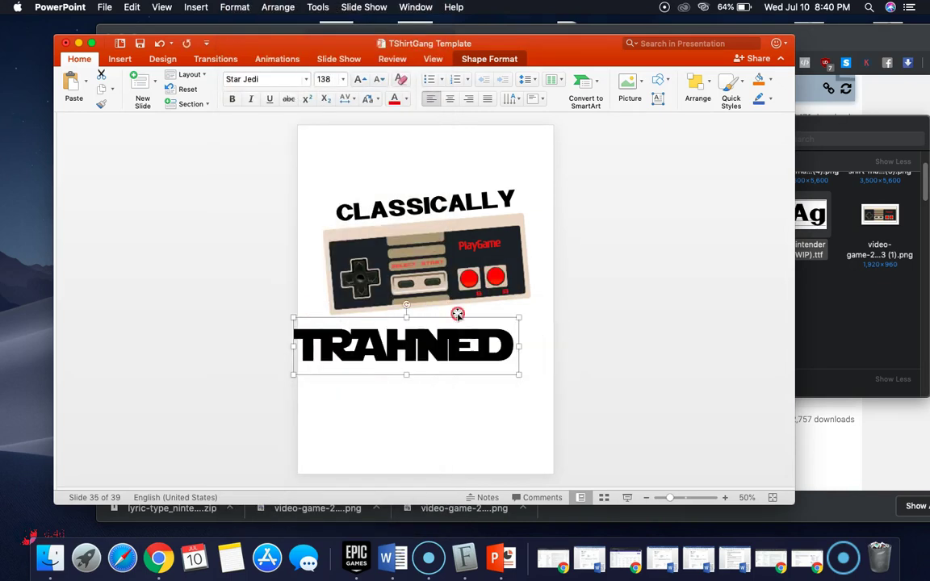
drag(457, 315, 471, 319)
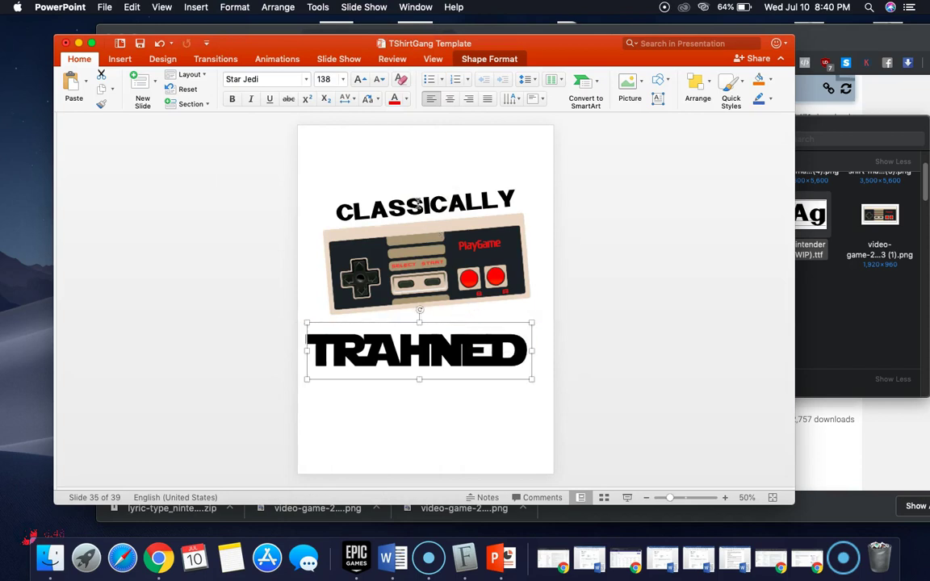
click(306, 80)
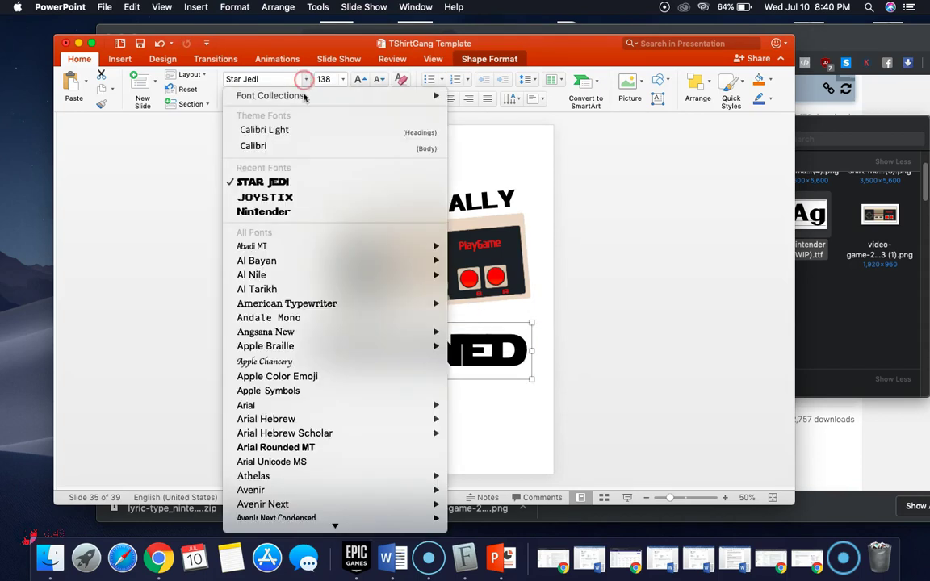
click(292, 202)
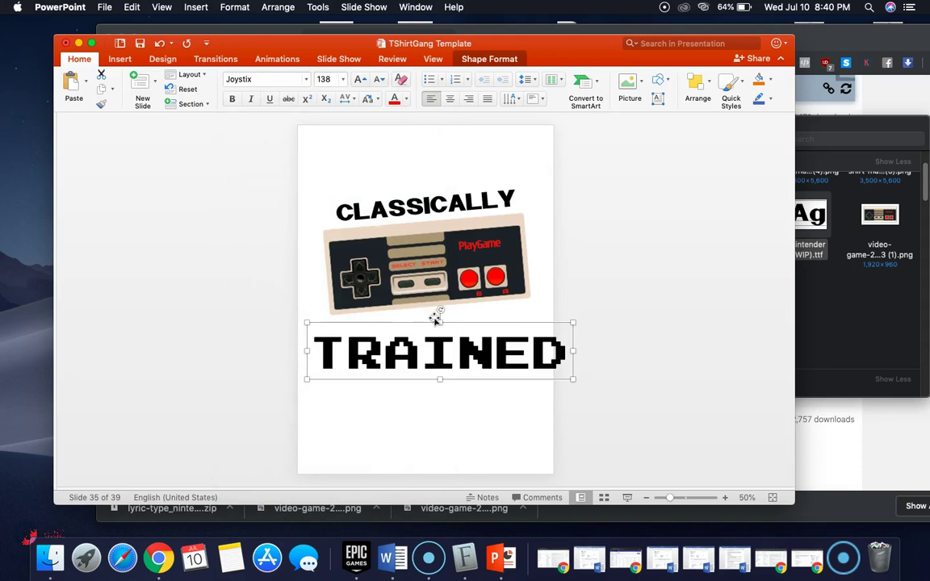